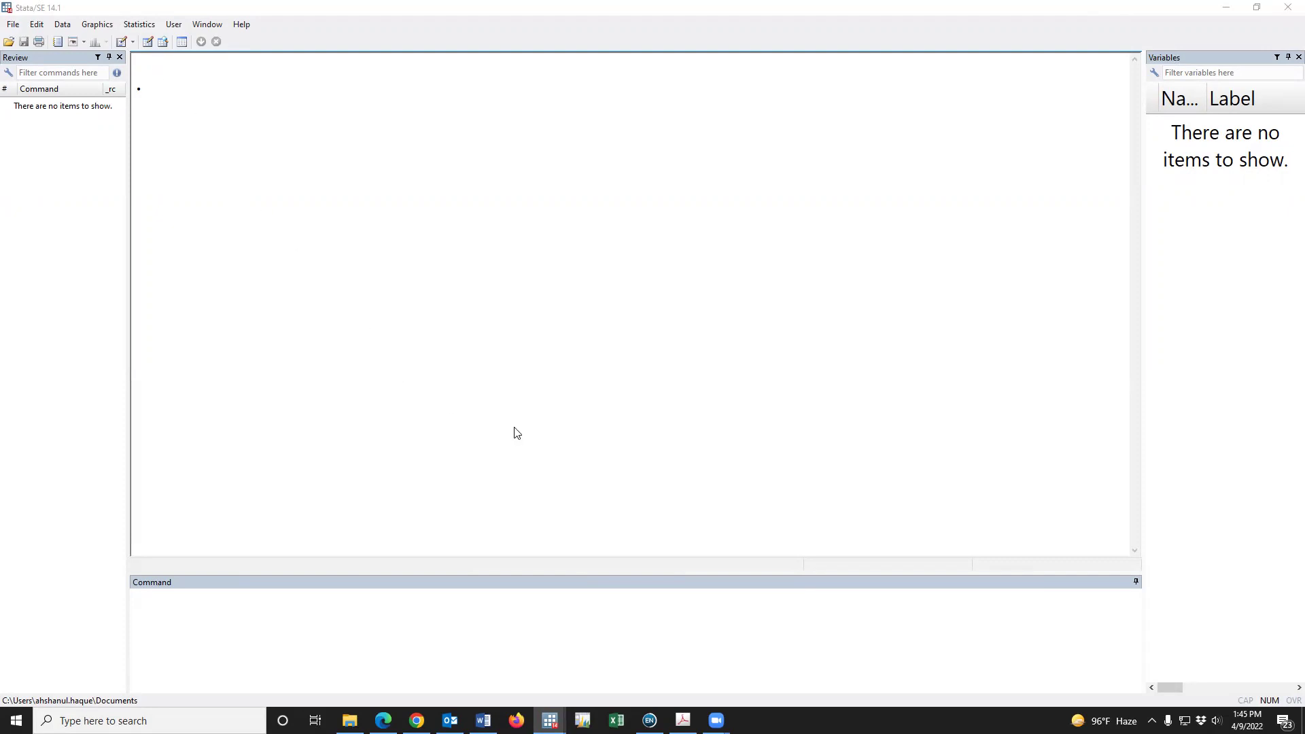
- Bring the Stata window back and open the Data Editor at row 1 of the first column
click(1226, 12)
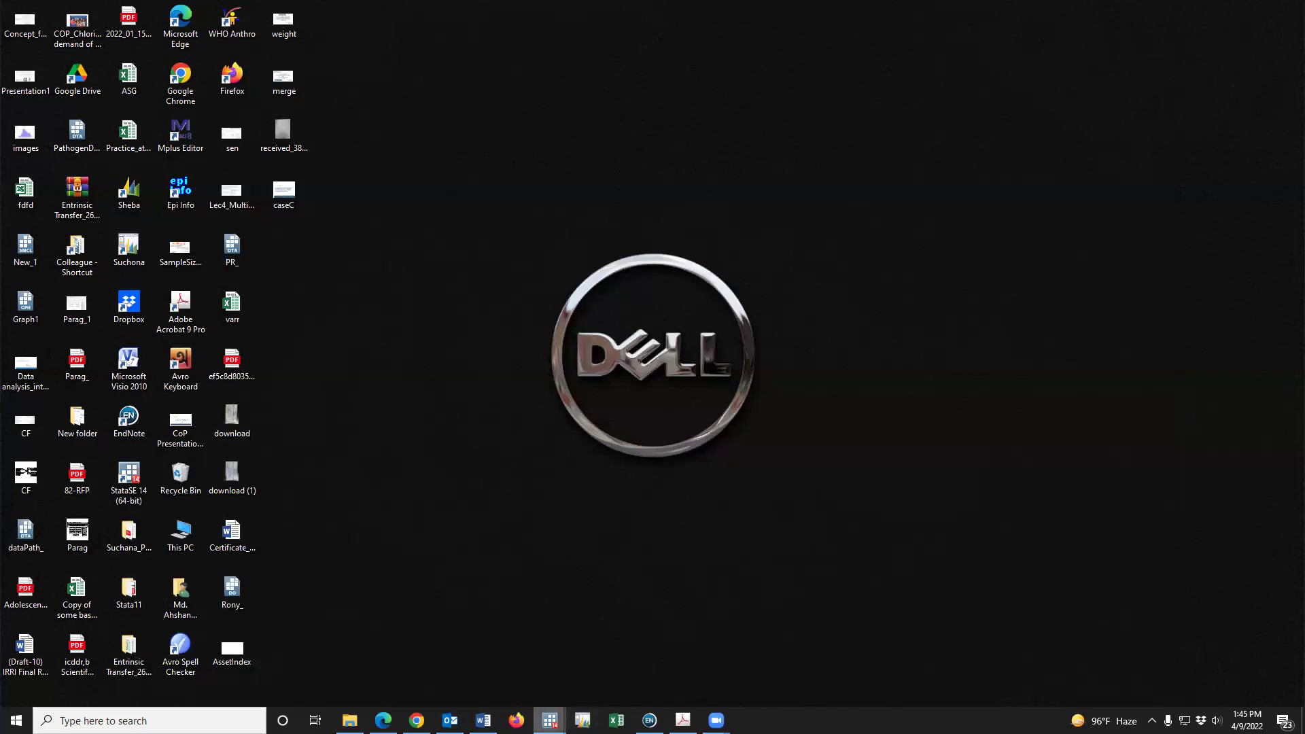
mouse_move(550, 720)
click(485, 675)
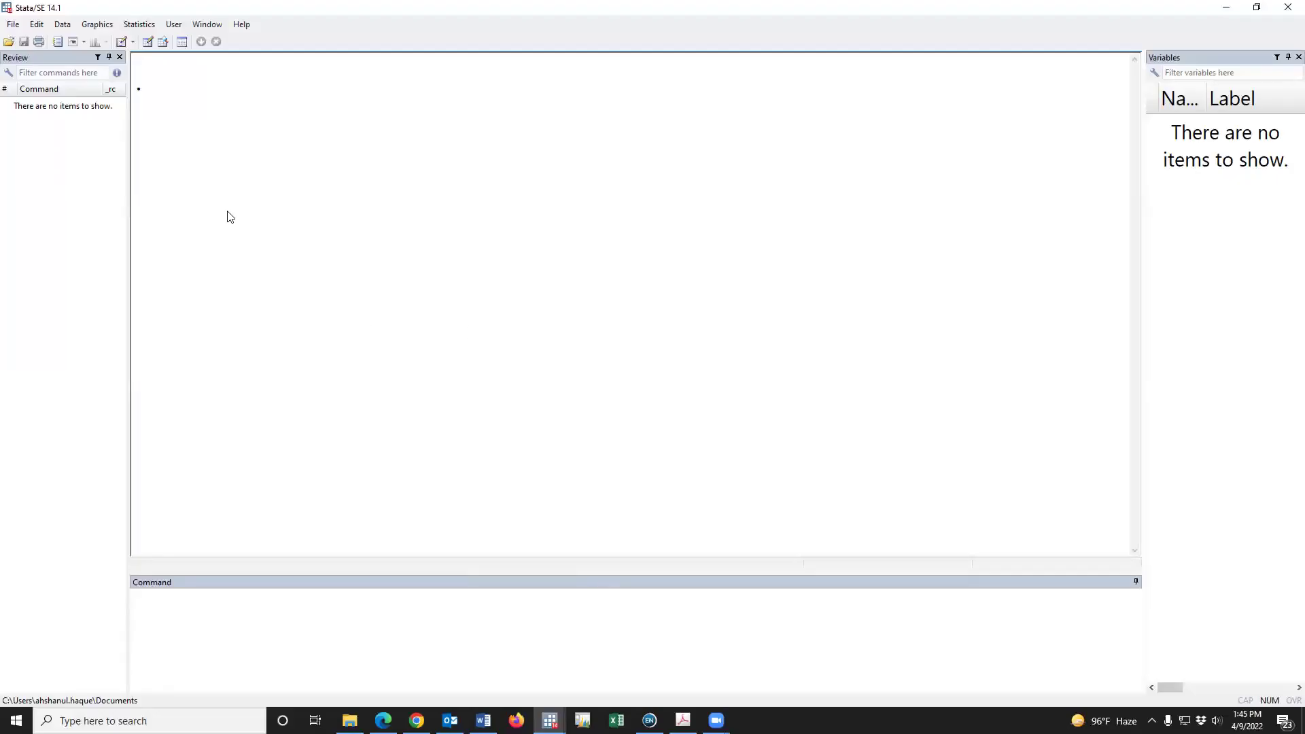
click(149, 42)
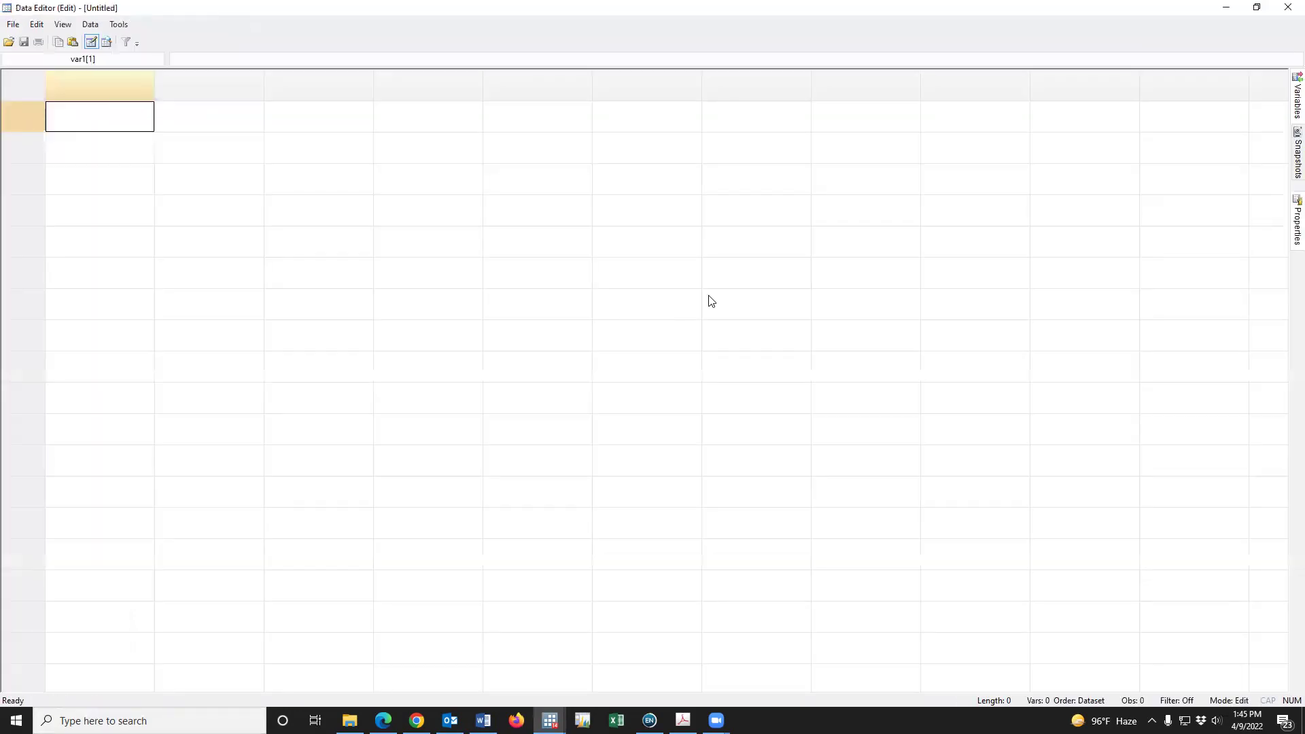
click(122, 146)
click(119, 125)
click(122, 142)
click(120, 120)
- Enter var1 values 1 through 10 down the first column
text(1 2 3 4 5 6 7)
key(Return)
text(8)
key(Return)
text(9)
key(Return)
text(10)
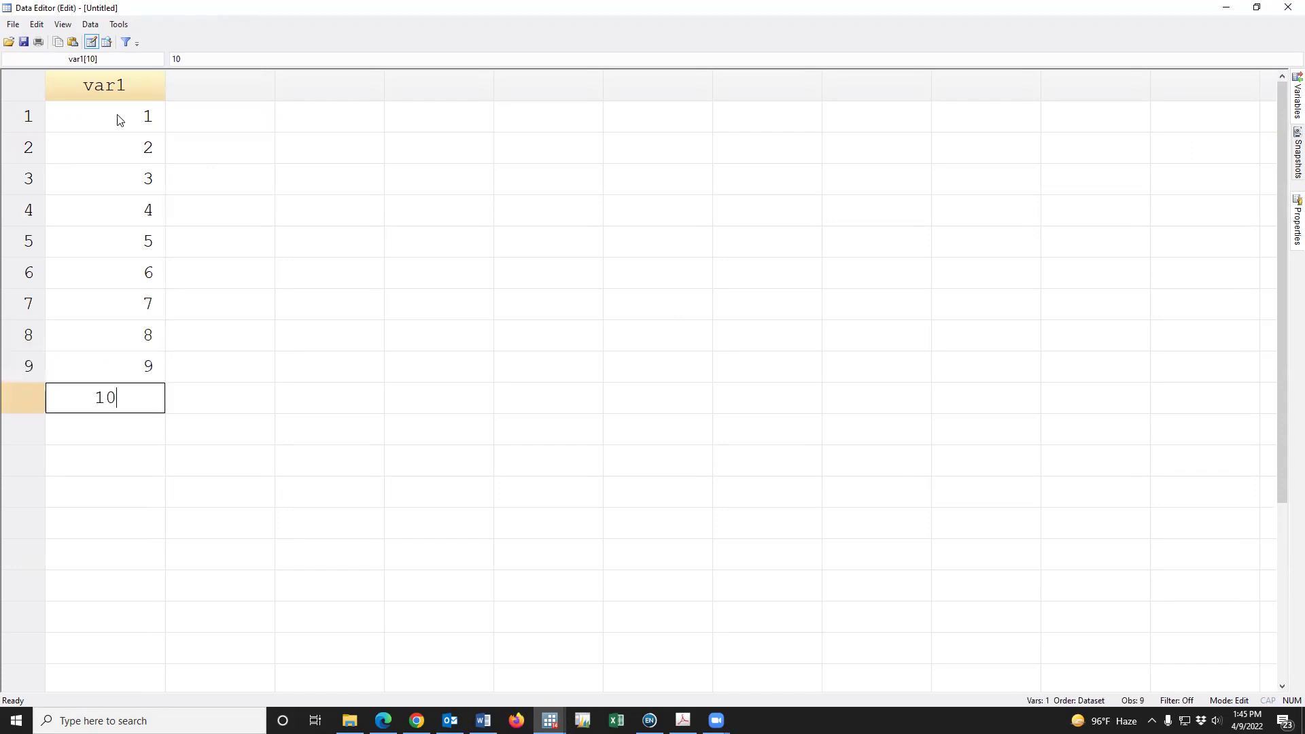
key(Return)
- Enter var2 as alternating 1 and 0 across the ten rows
click(235, 127)
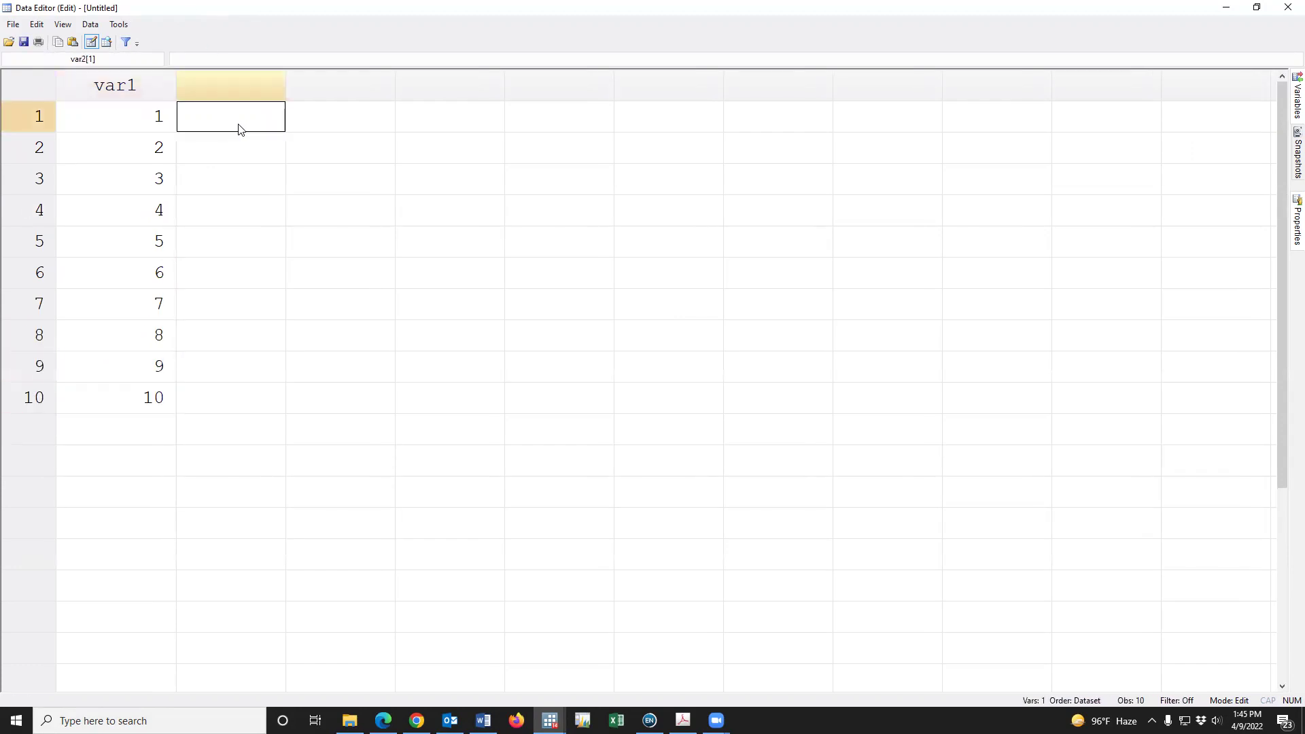
text(1)
key(Return)
text(0 1 0 1 0)
key(Return)
text(1)
key(Return)
text(0.)
key(Return)
text(1)
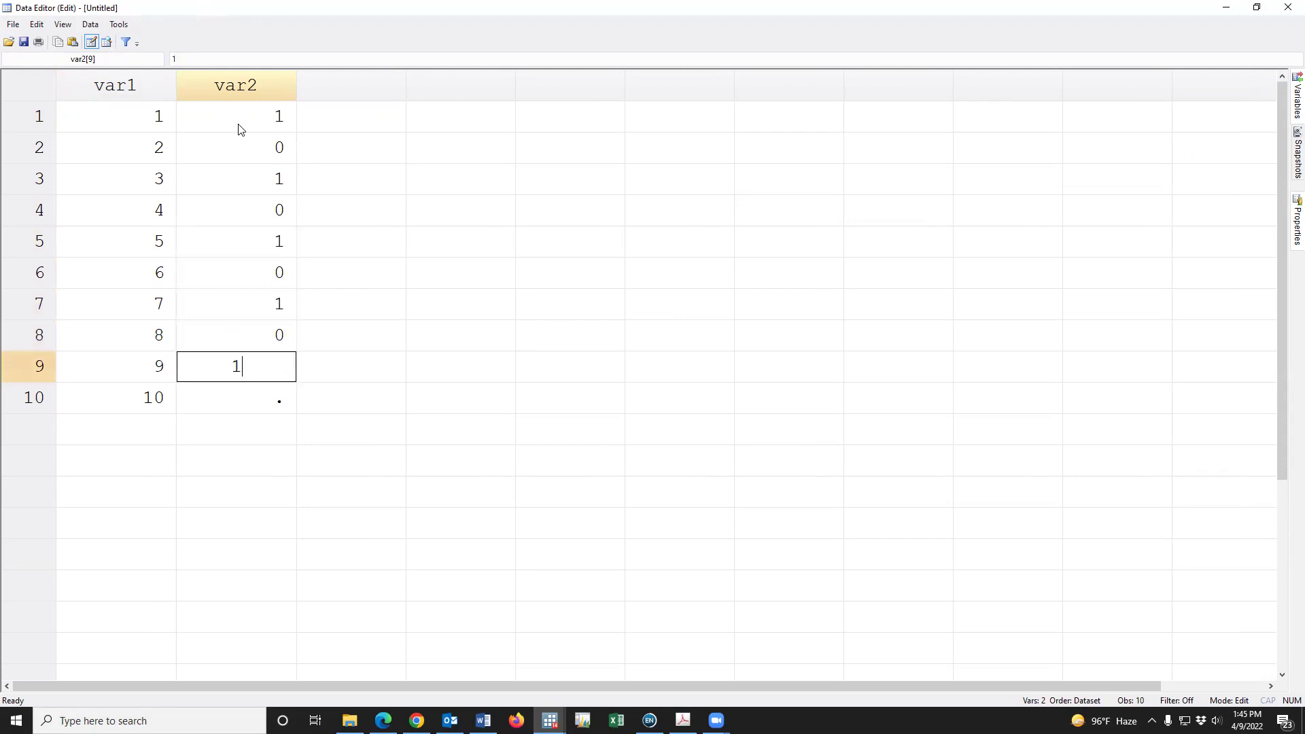
key(Return)
text(0)
key(Return)
- Enter var3 values 12, 14, 15, 12, 14, 15, 25, 14, 12, 11
click(317, 124)
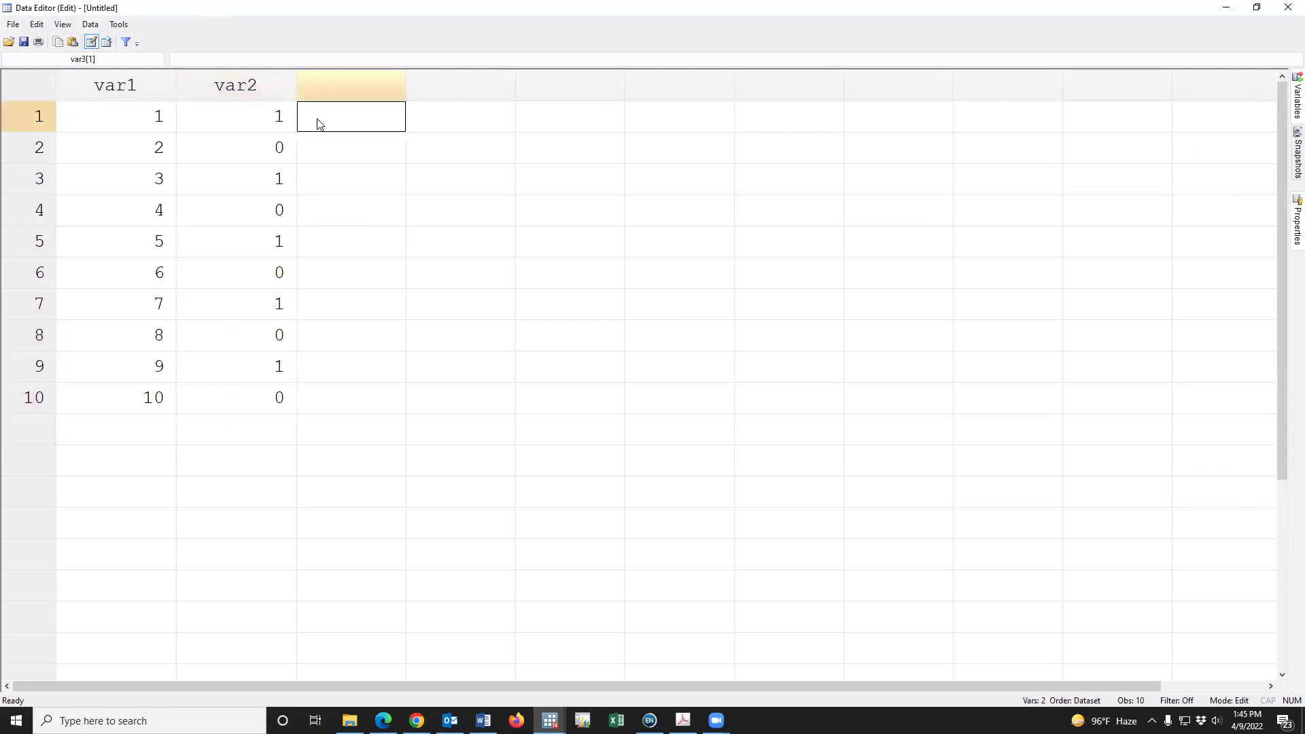
text(12)
key(Return)
text(14)
key(Return)
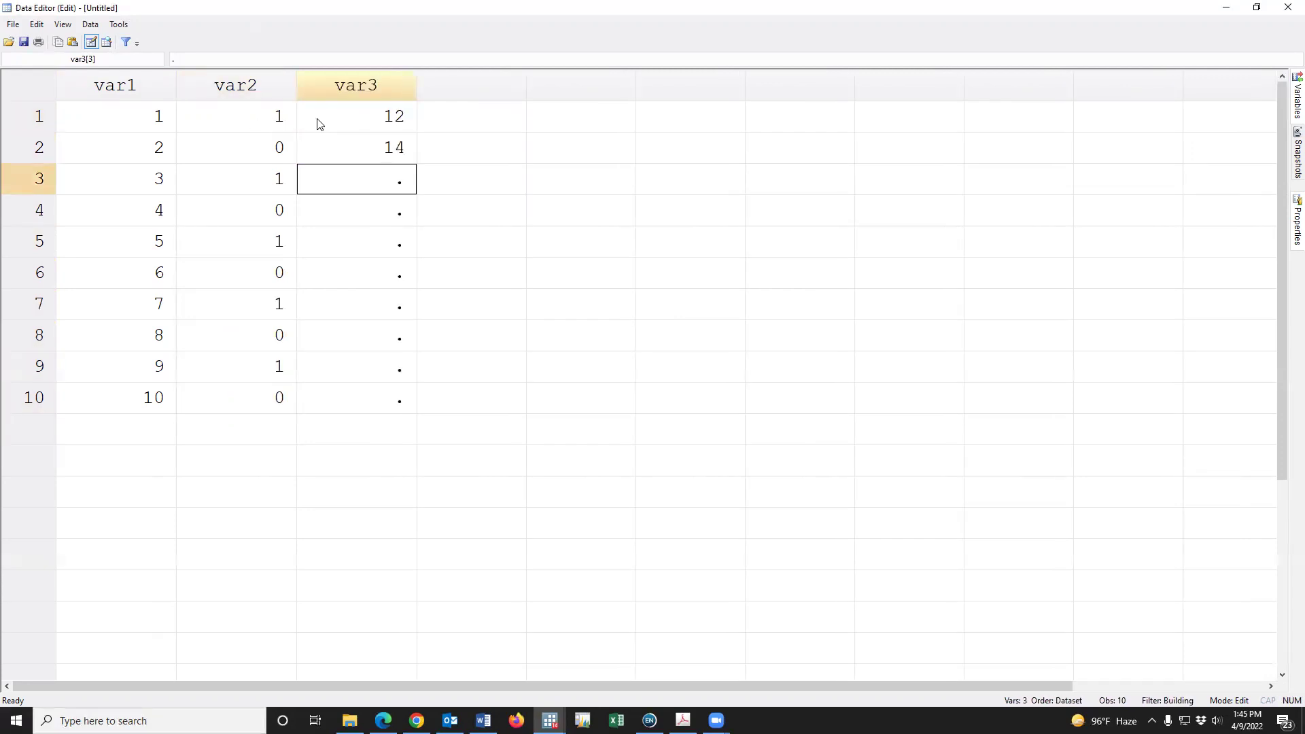
text(15)
key(Return)
text(12)
key(Return)
text(14)
key(Return)
text(15)
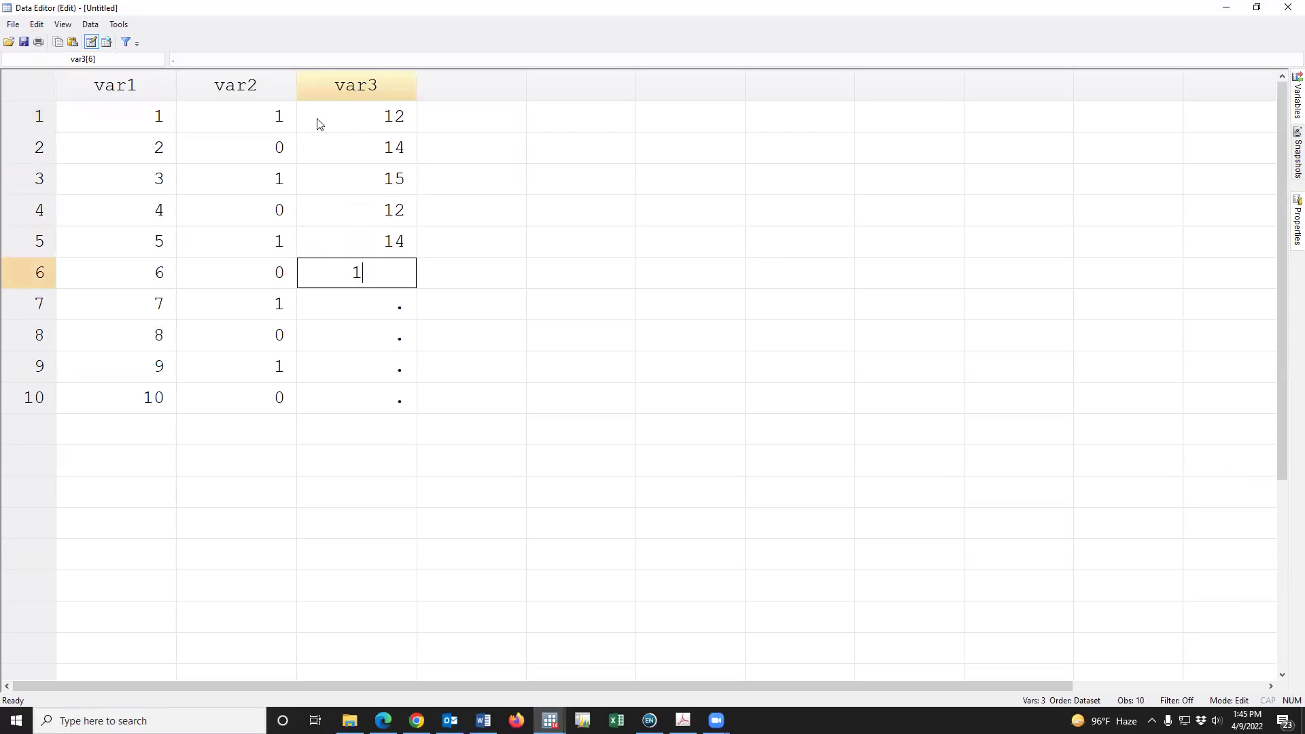
key(Return)
text(25)
key(Return)
text(14)
key(Return)
text(12)
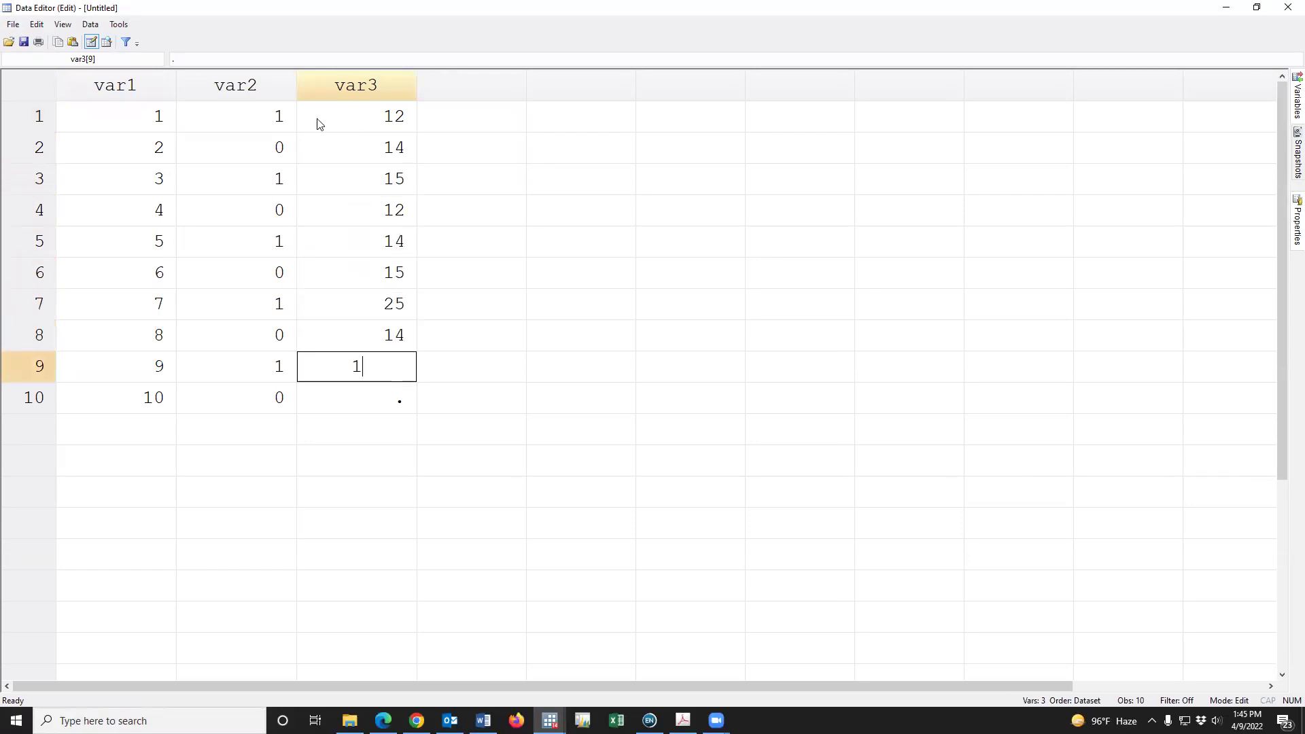
key(Return)
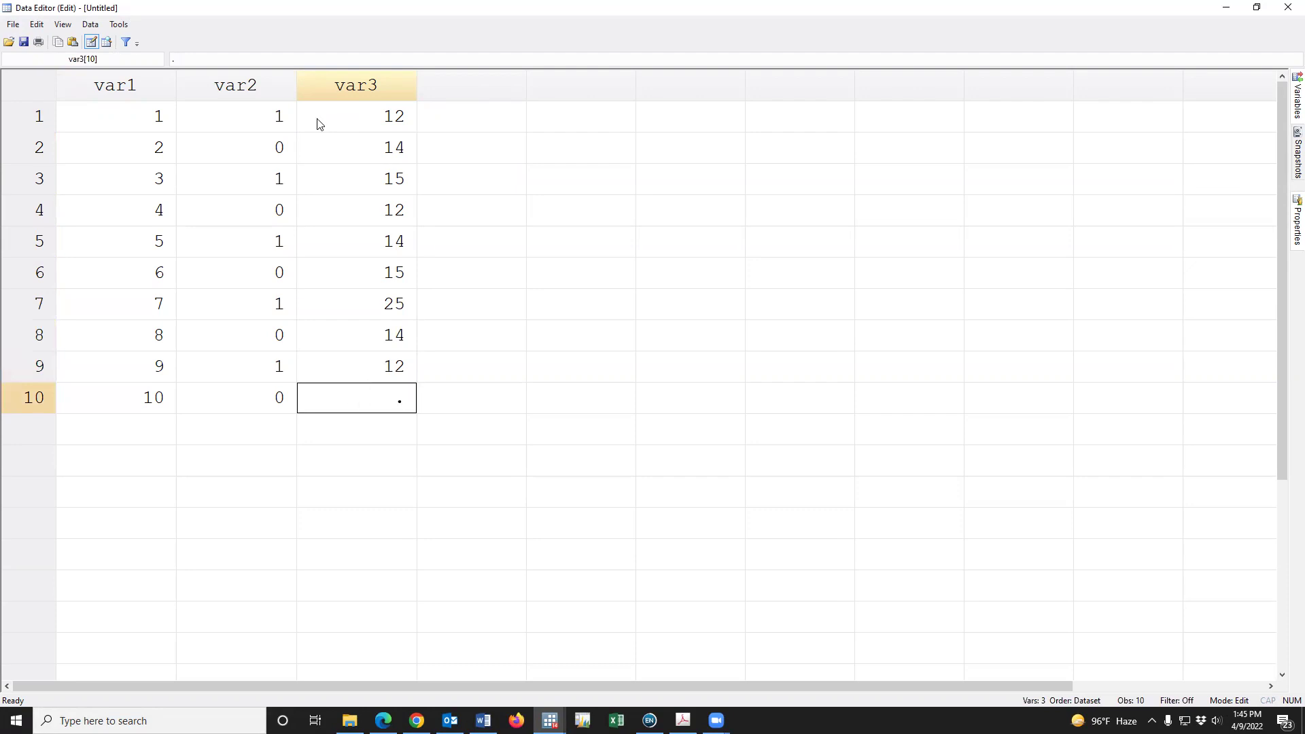
text(11)
key(Return)
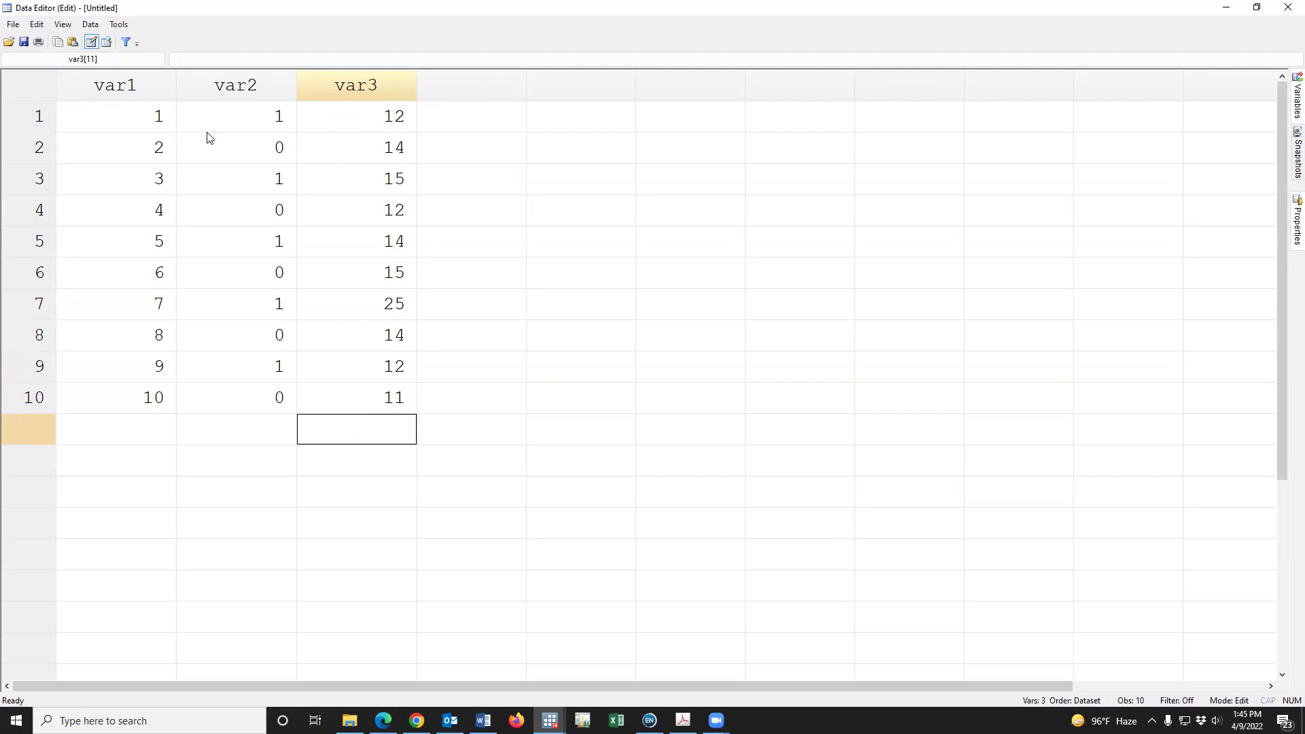
drag(136, 92, 379, 113)
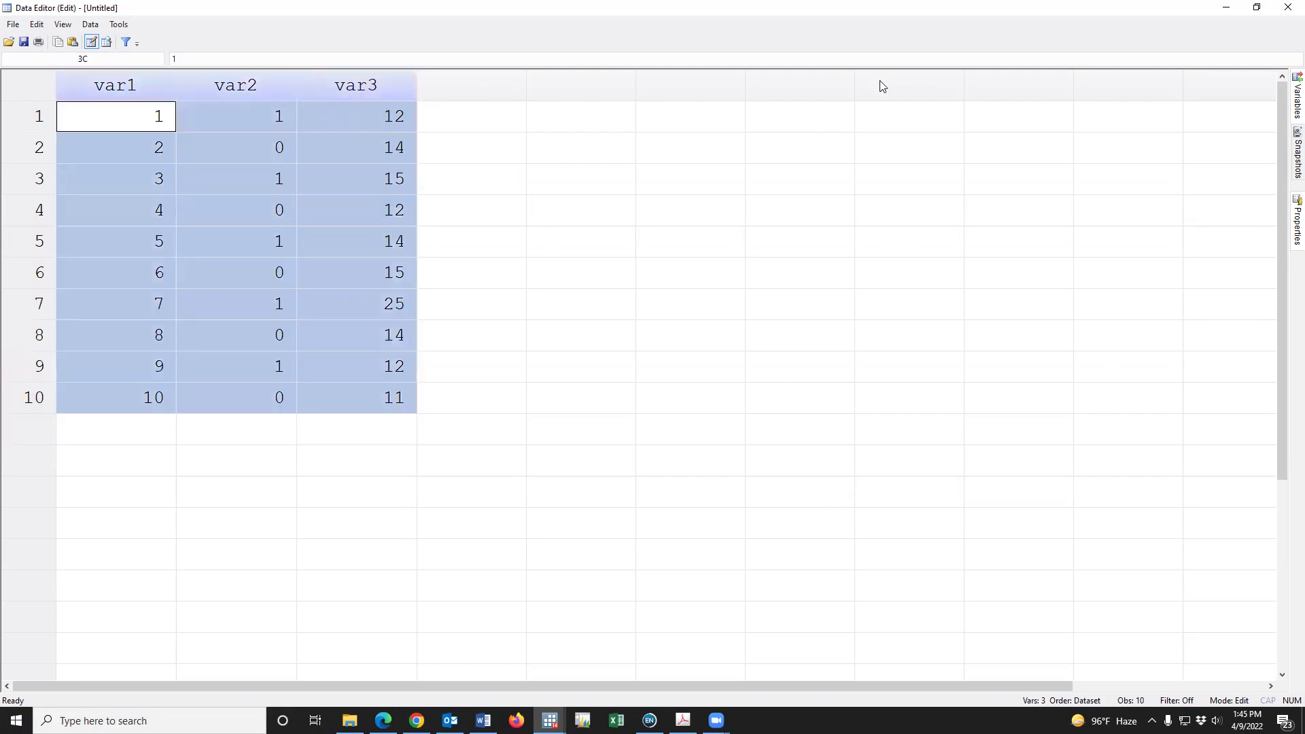
key(Down)
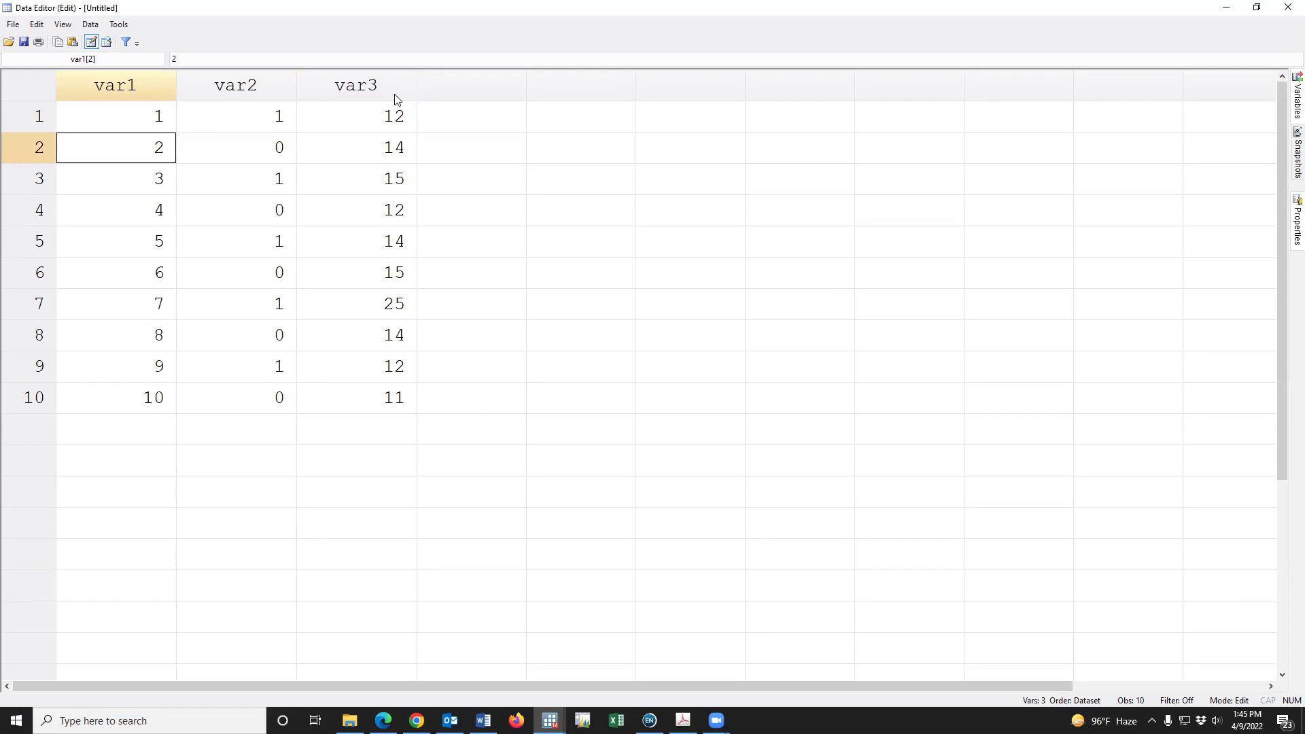
- Close the Data Editor and clear the Results window
click(1287, 9)
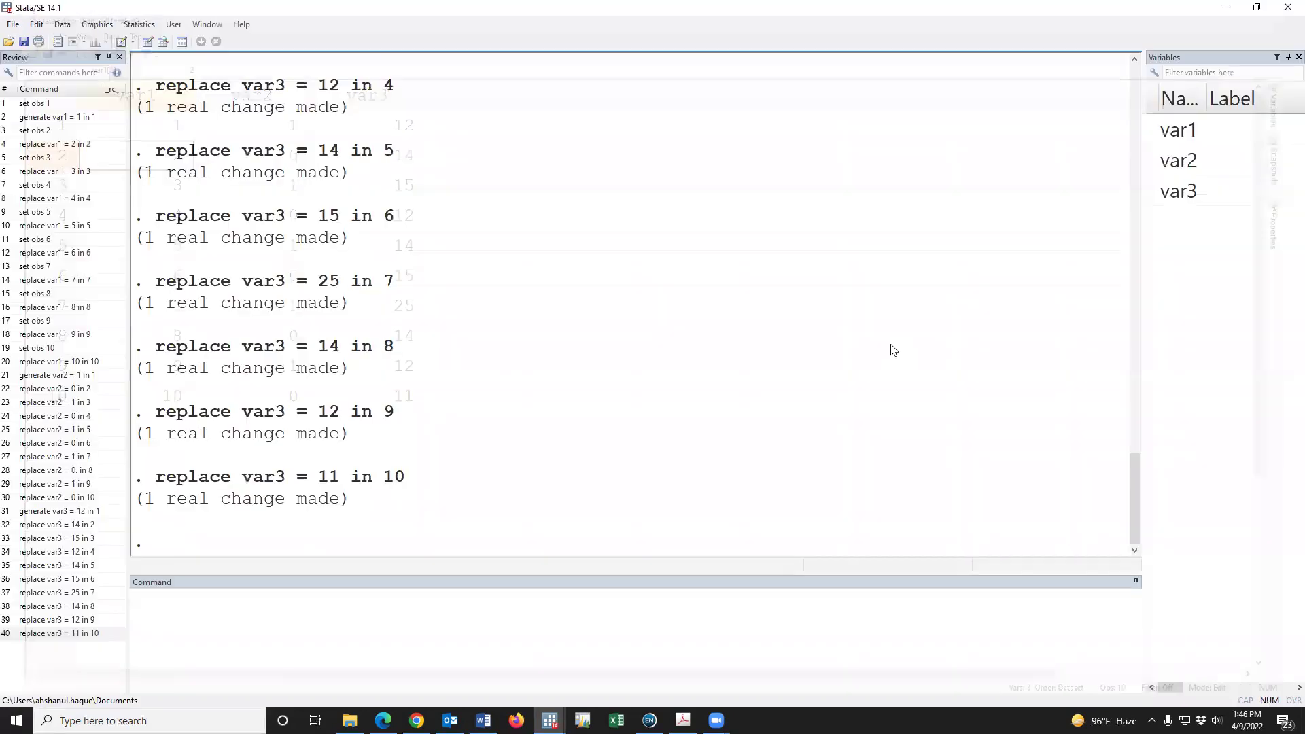
right_click(546, 225)
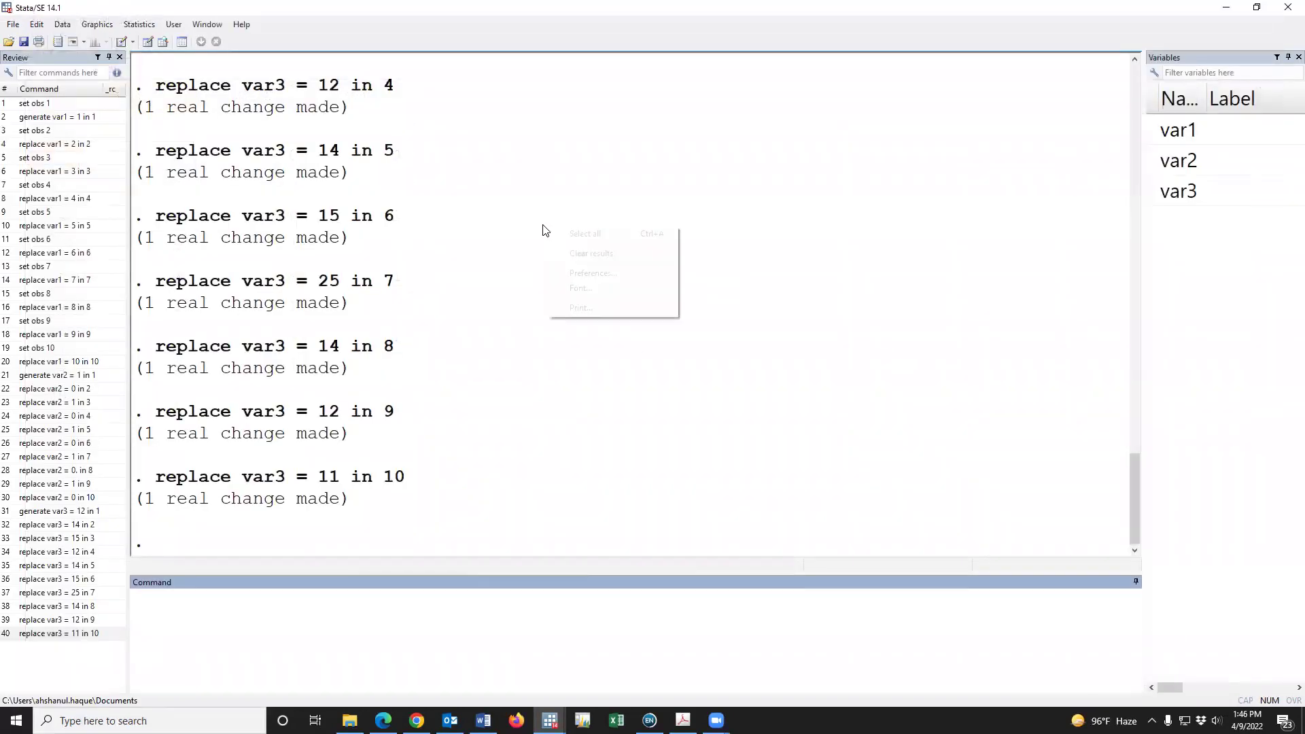
click(585, 254)
- Begin a label variable command for var1, then discard it
click(416, 639)
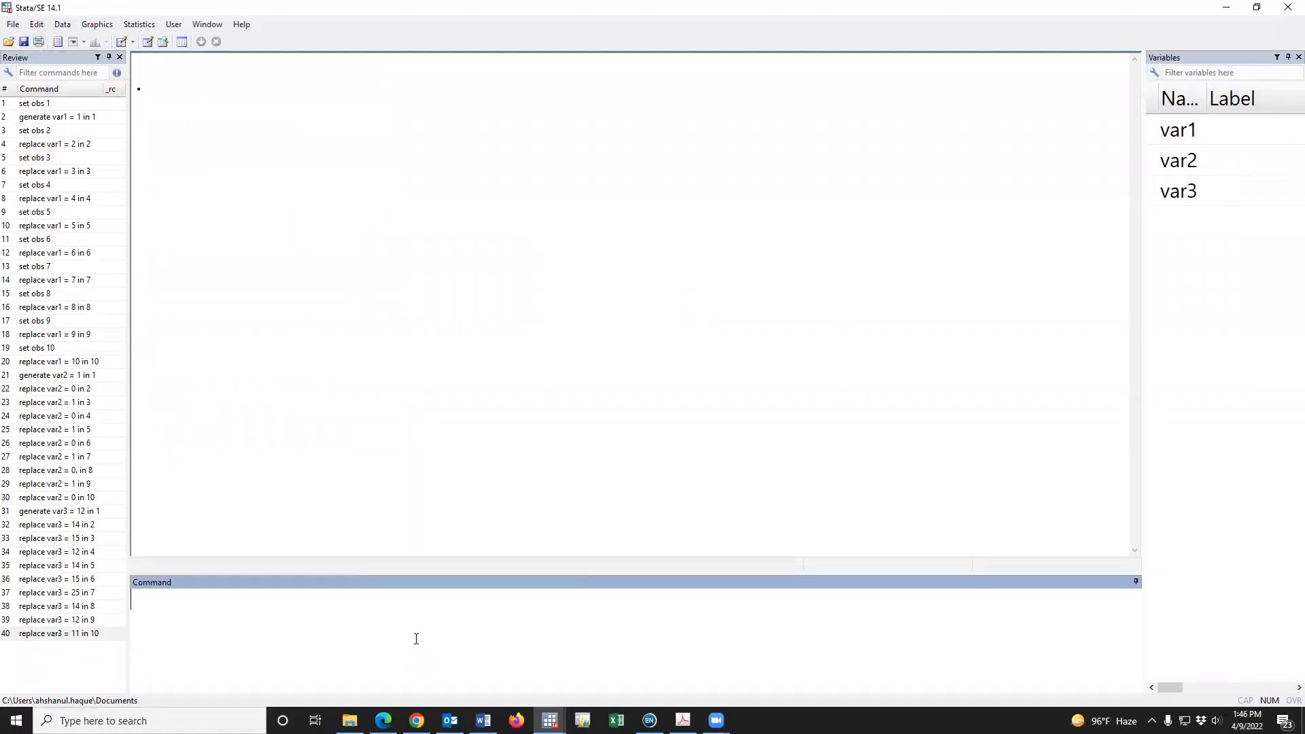
text(label variable)
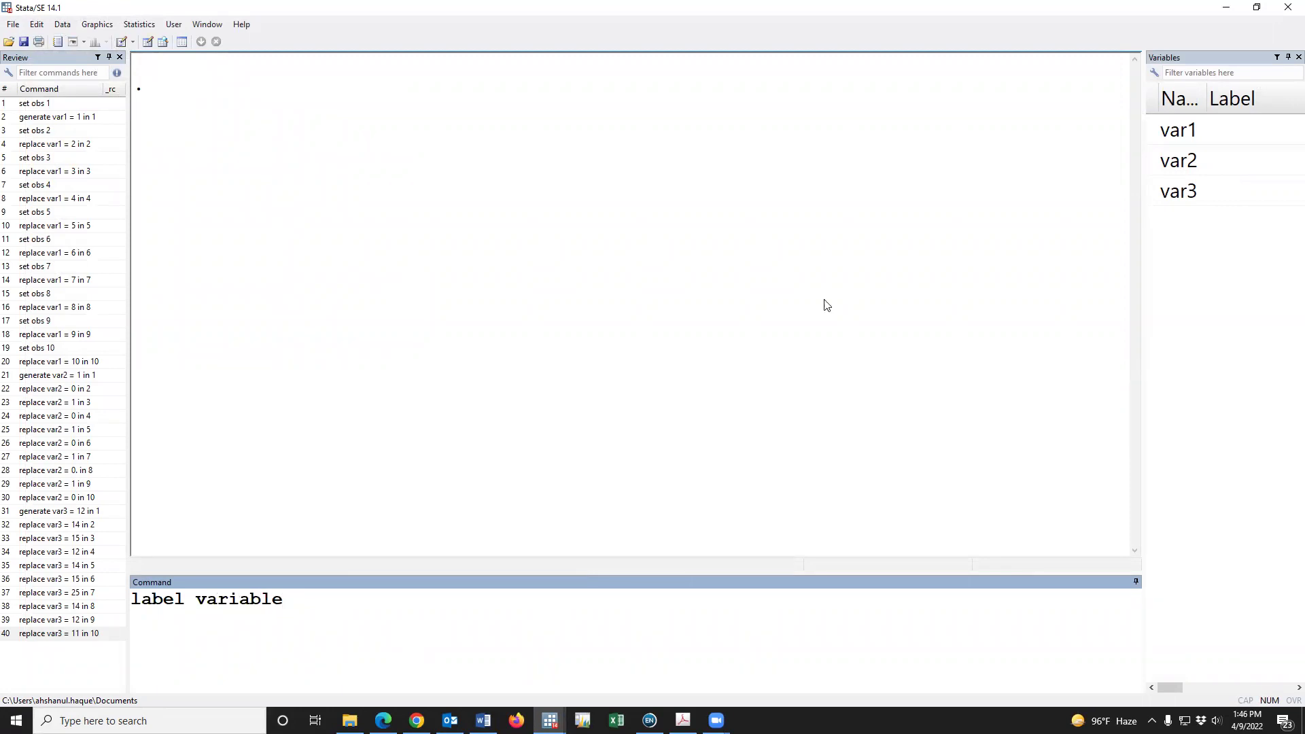
click(1153, 134)
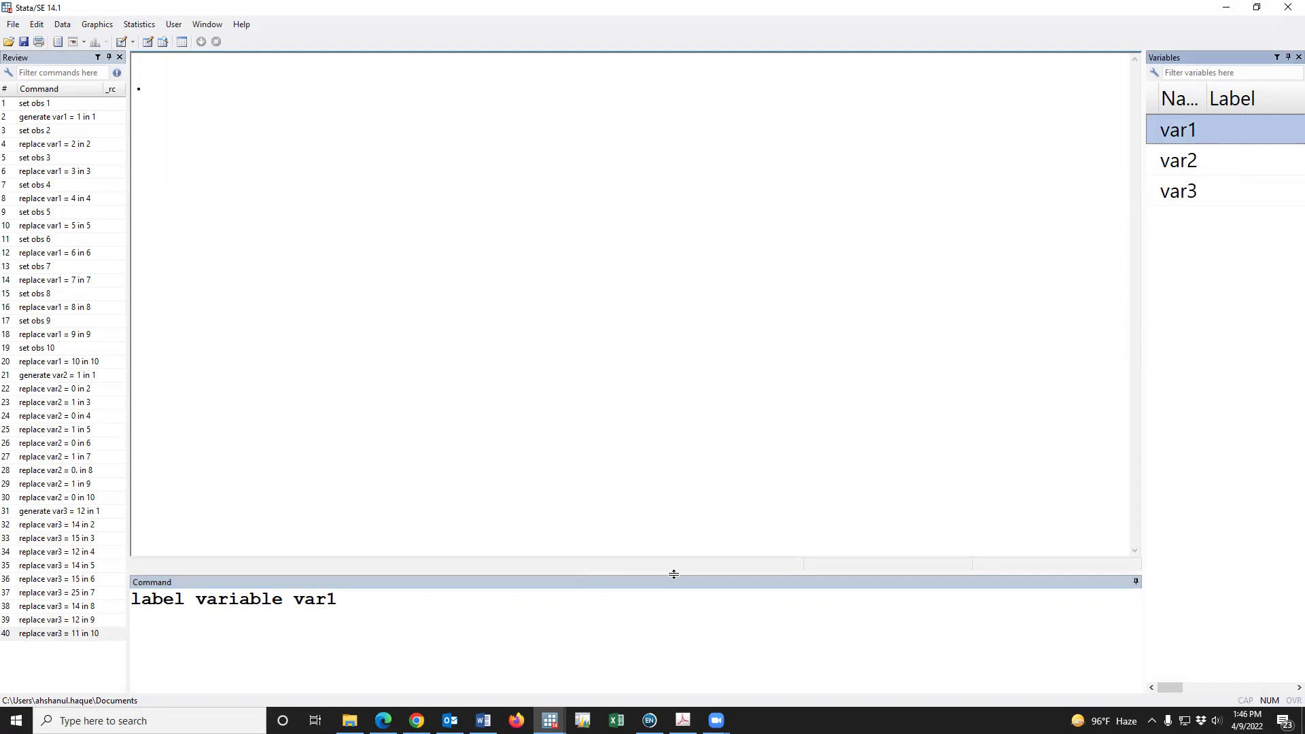
click(610, 617)
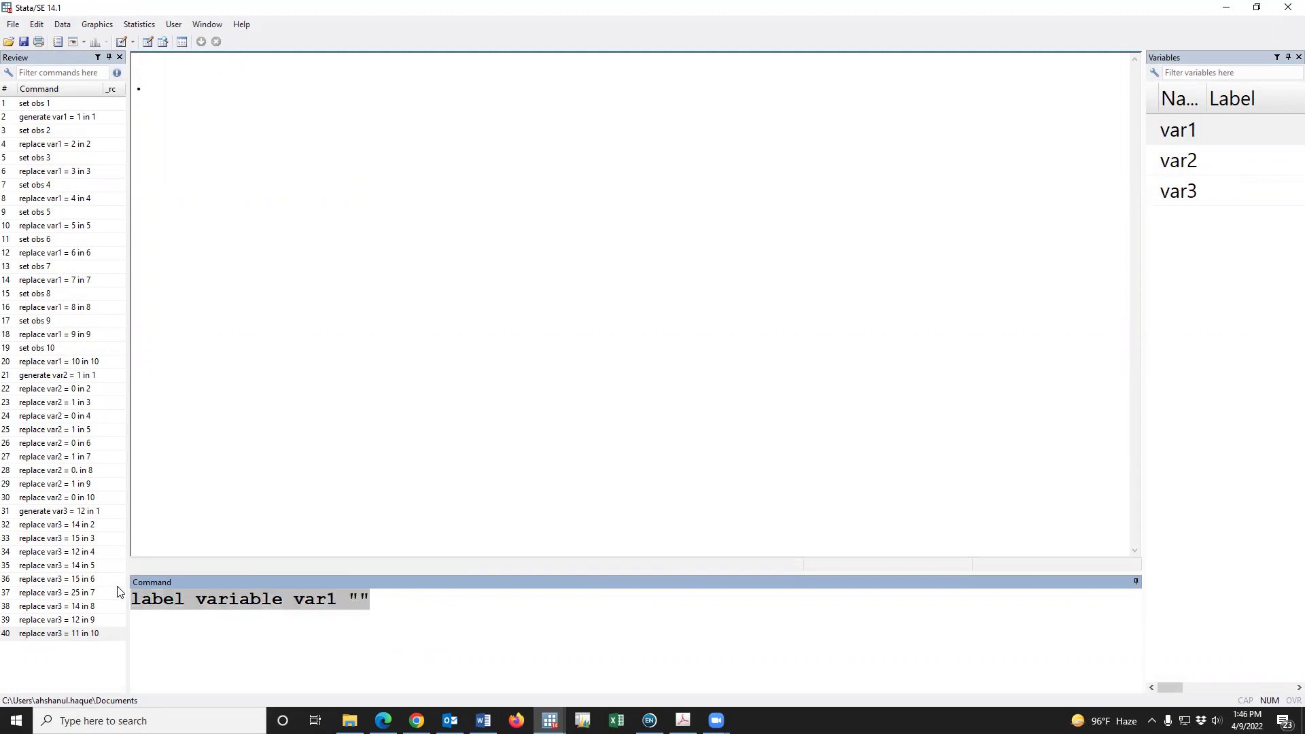
key(Escape)
- Clear the command history and rename var1 to ID
right_click(89, 659)
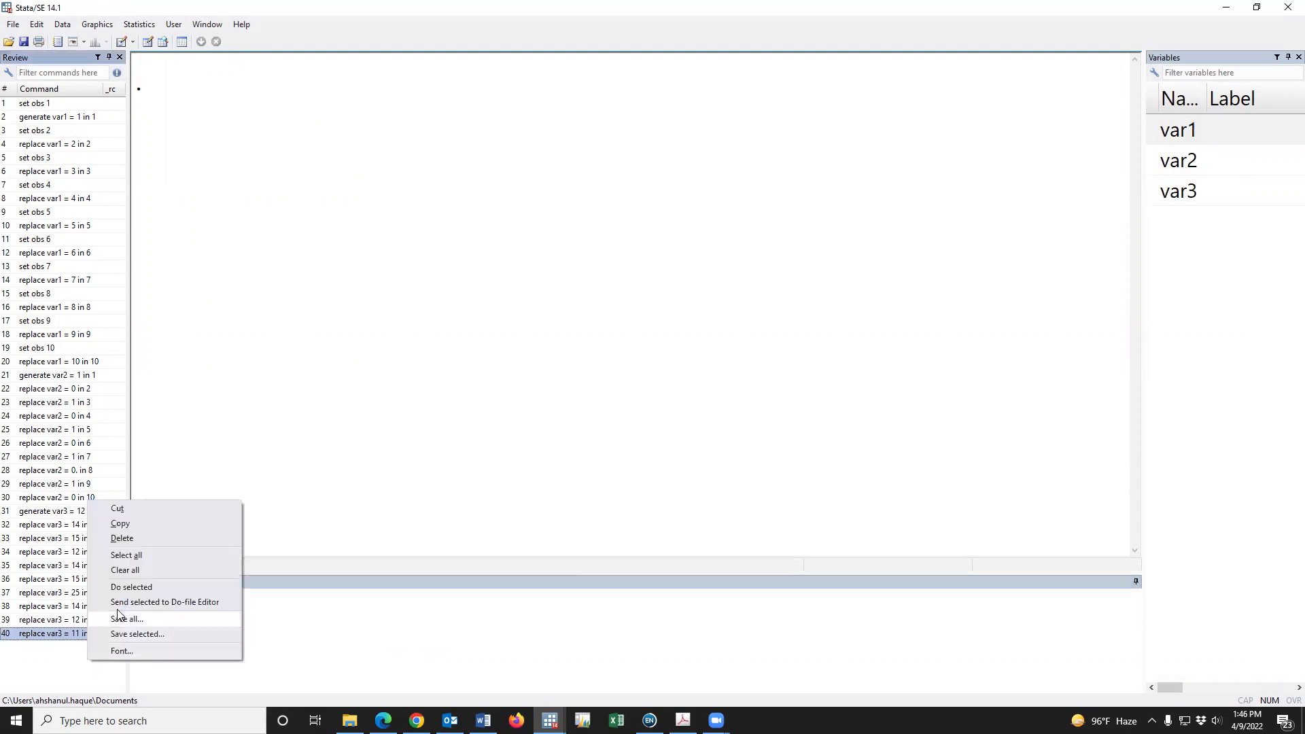
click(125, 571)
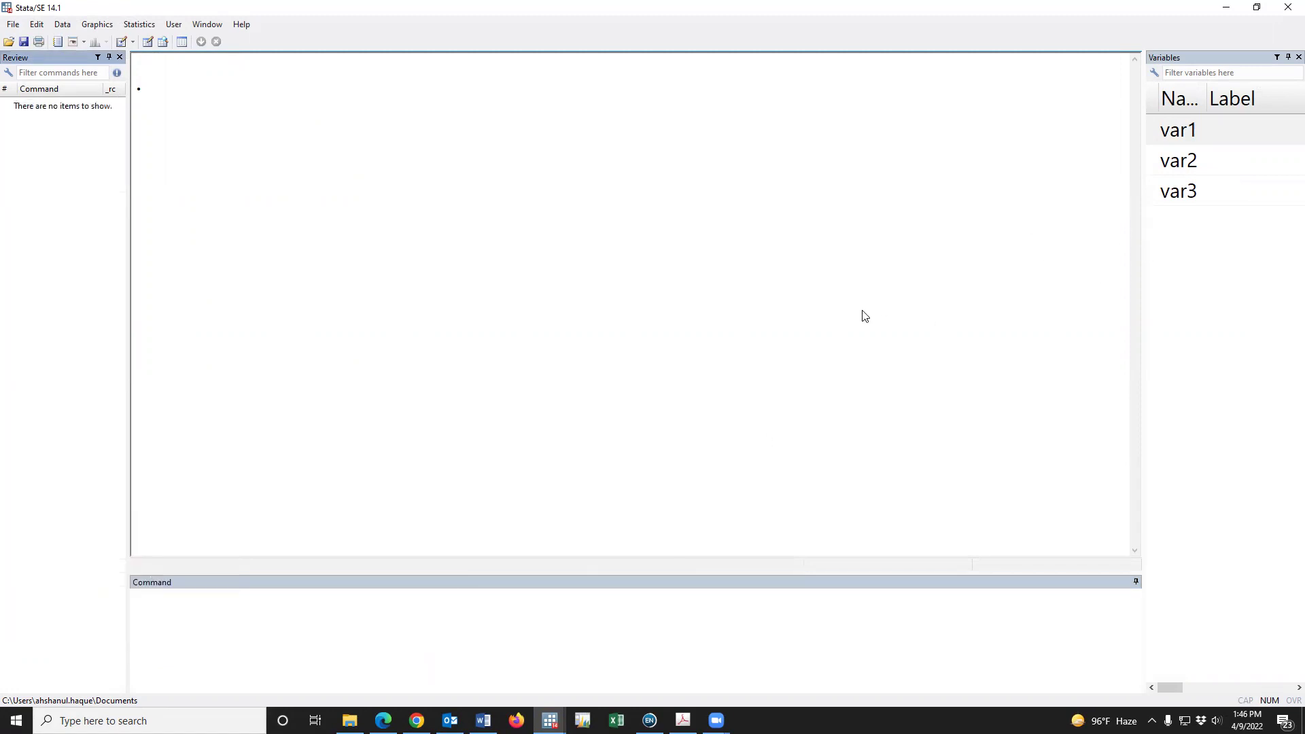
click(481, 614)
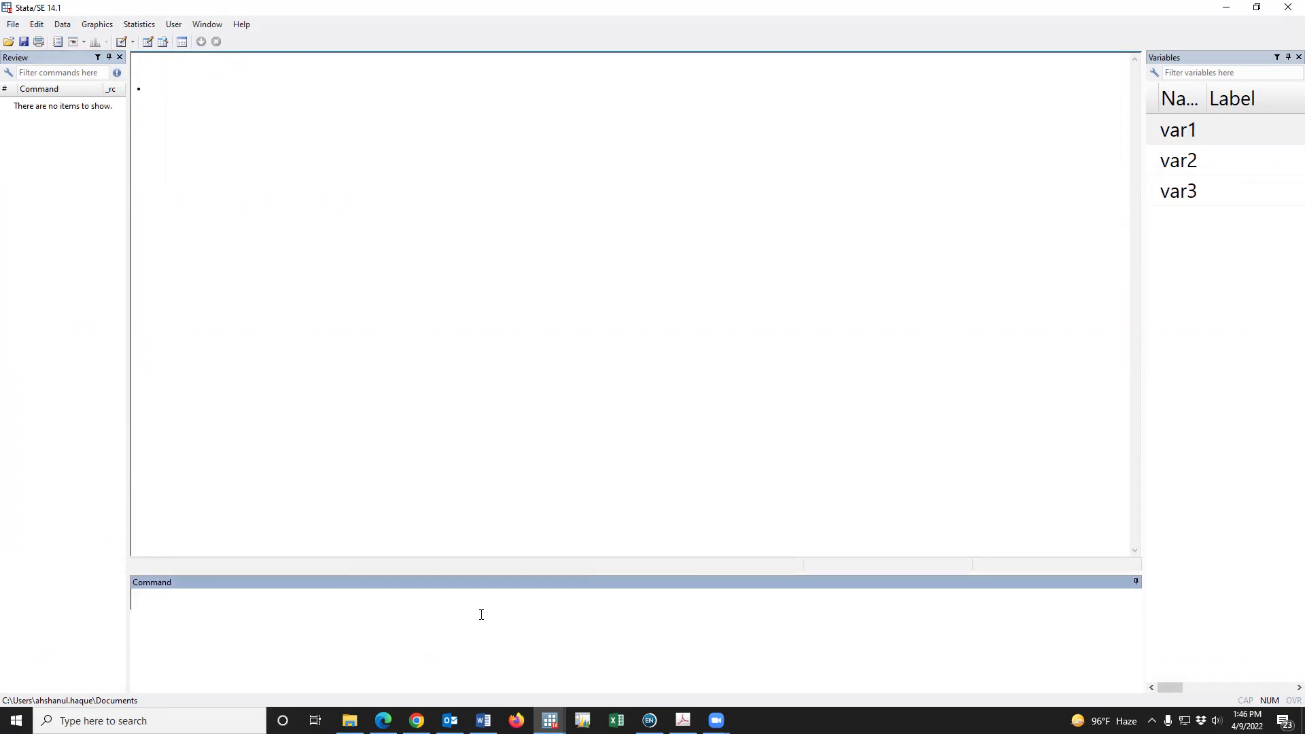
text(rename)
click(1155, 129)
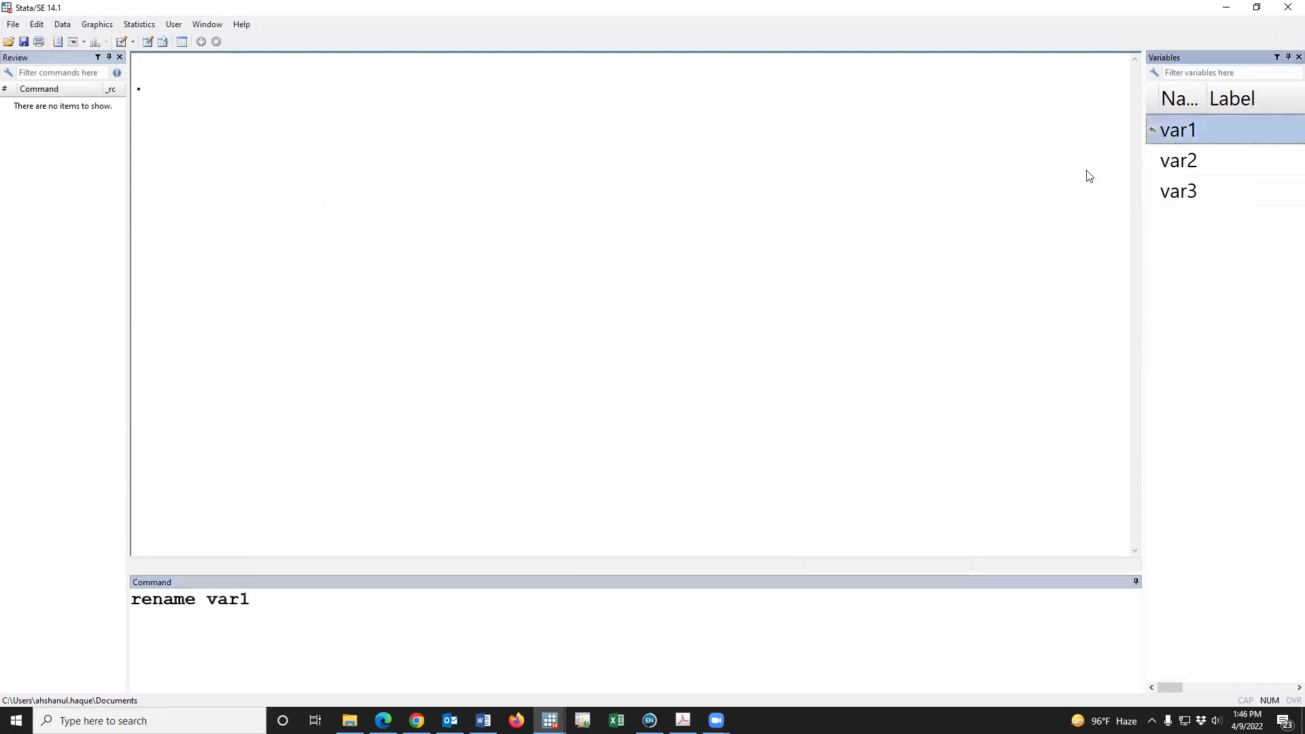
click(621, 646)
text(ID)
key(Return)
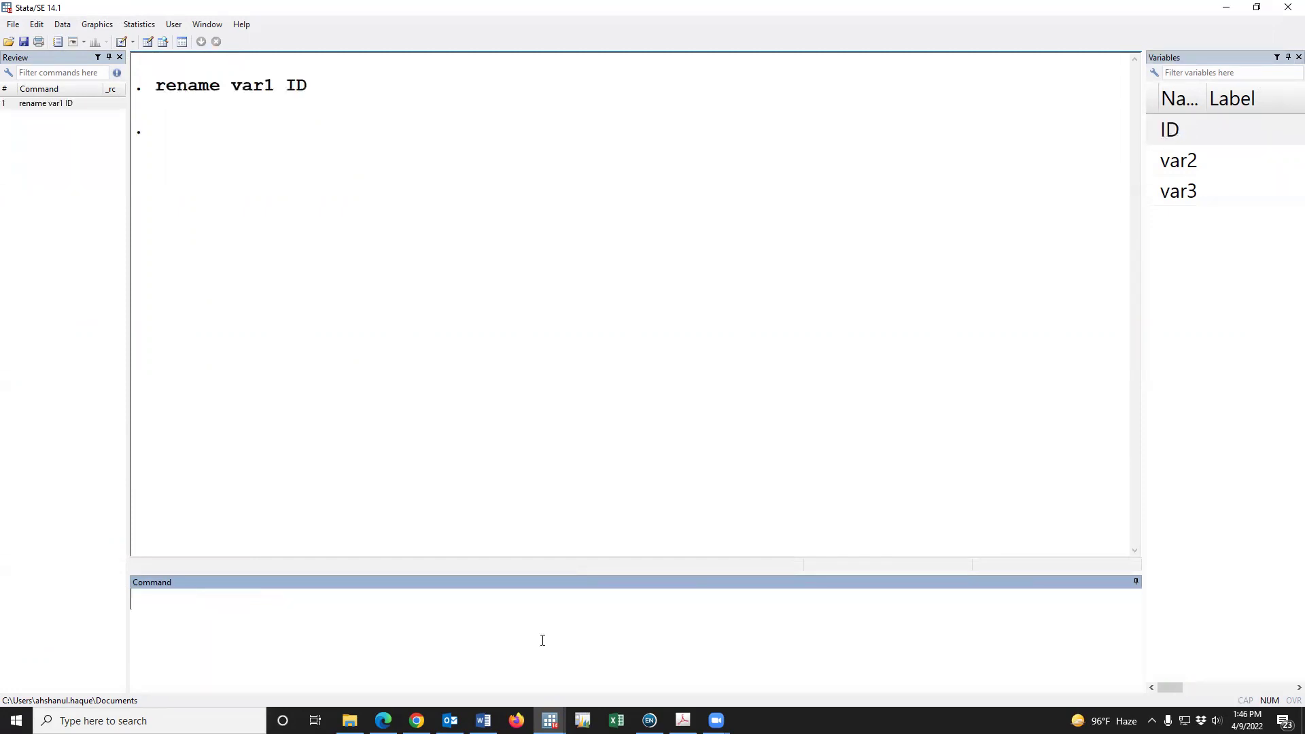
- Rename var2 to sex and var3 to age
text(rename)
click(1154, 161)
click(570, 629)
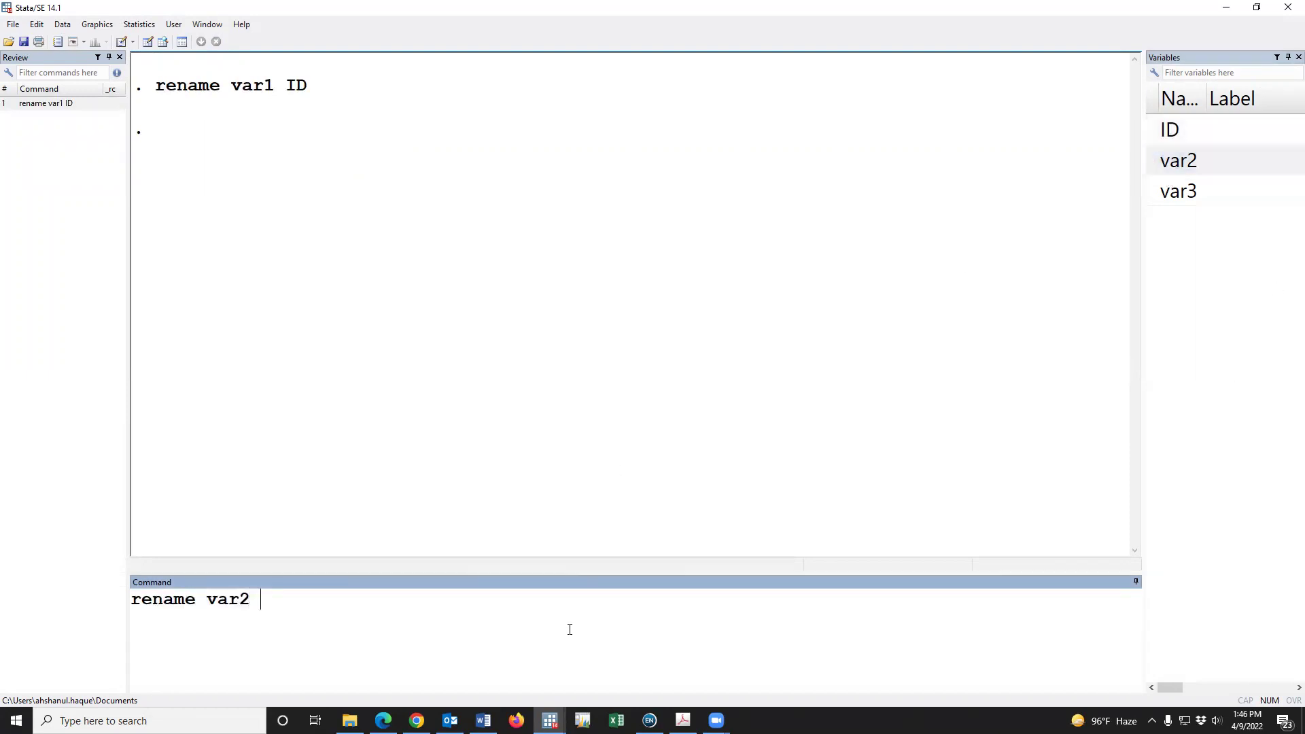
text(sex)
key(Return)
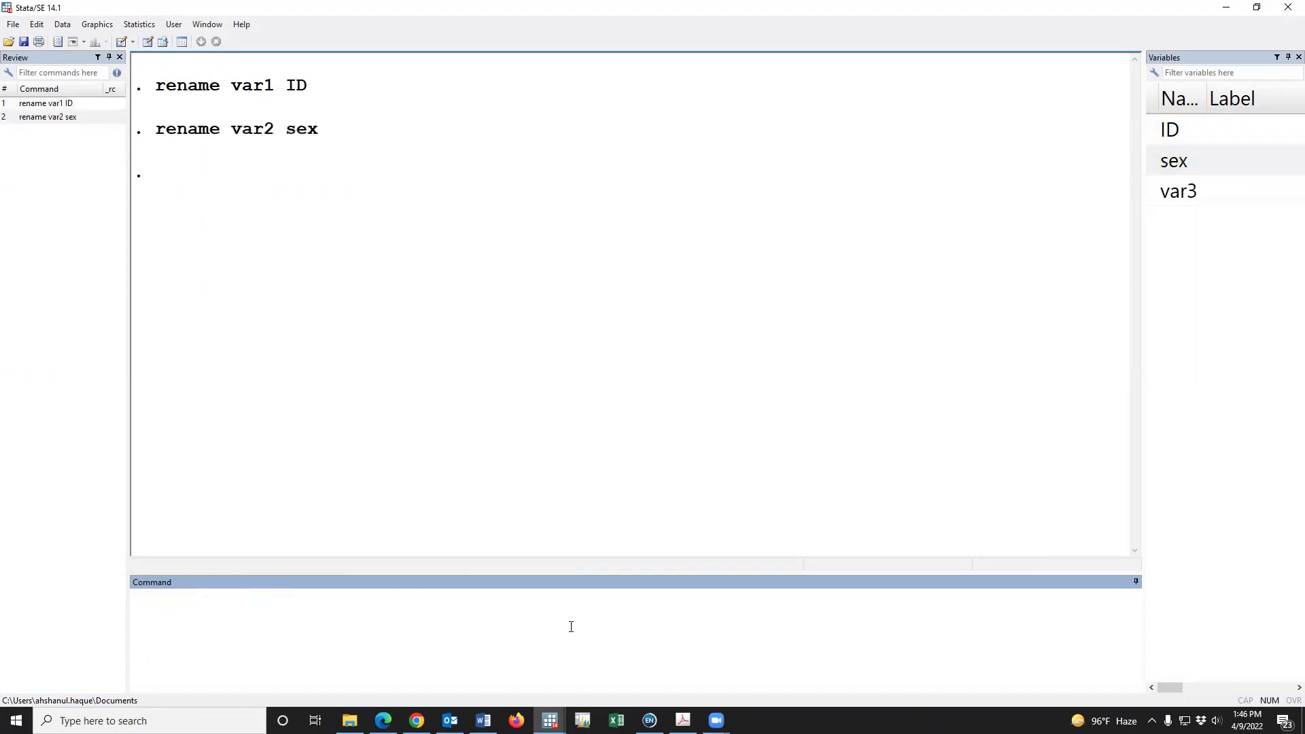
text(rename)
click(1154, 195)
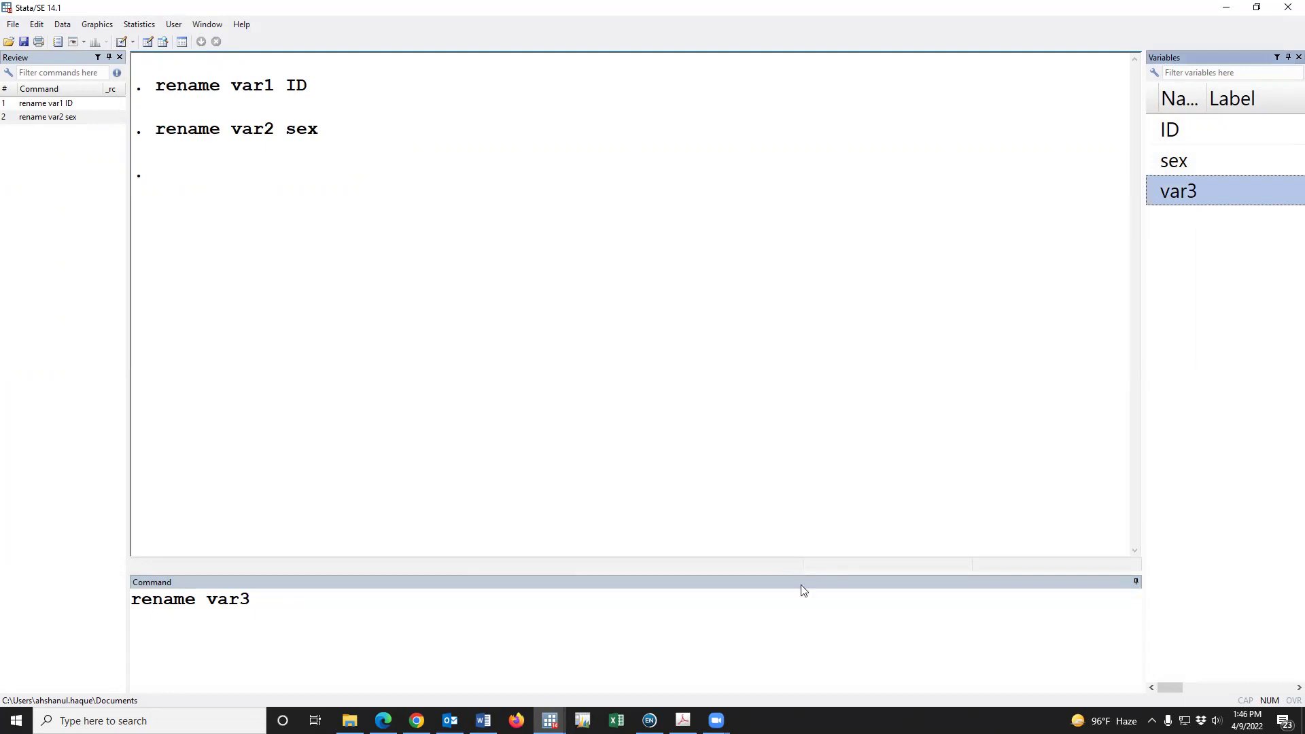
click(798, 618)
text(age)
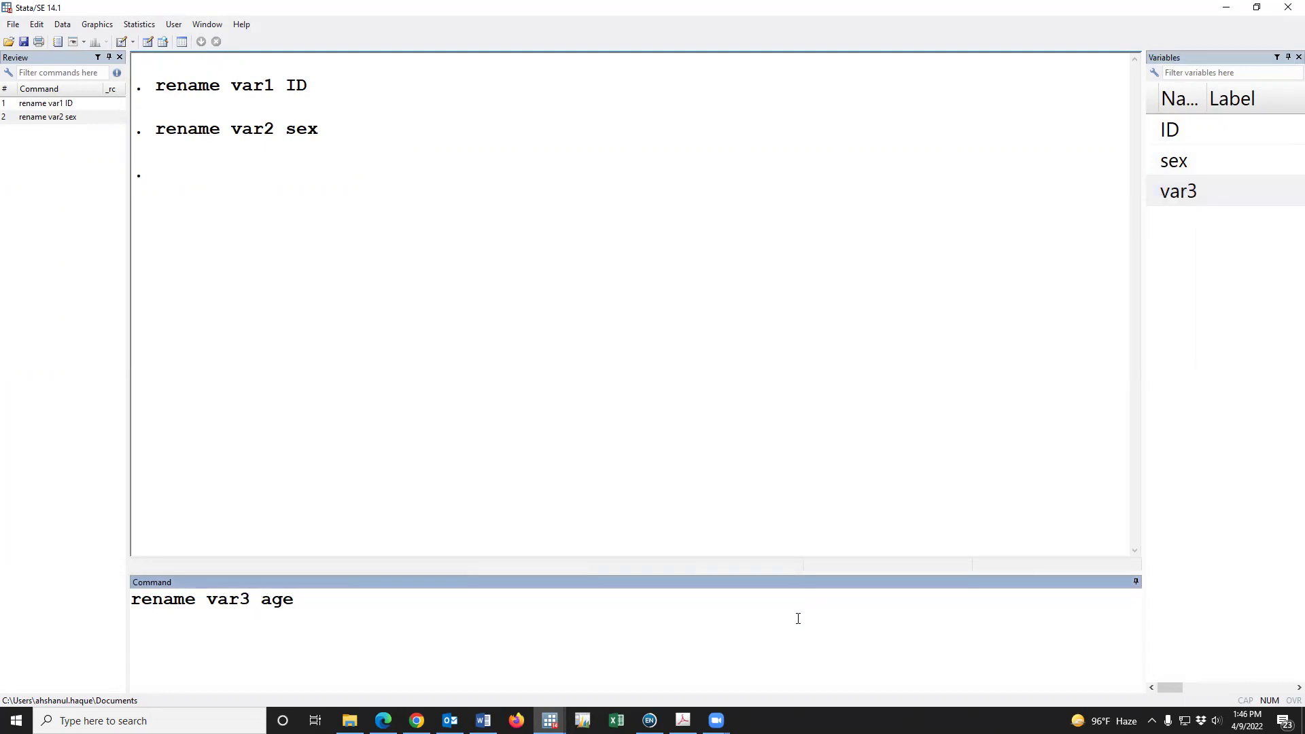
key(Return)
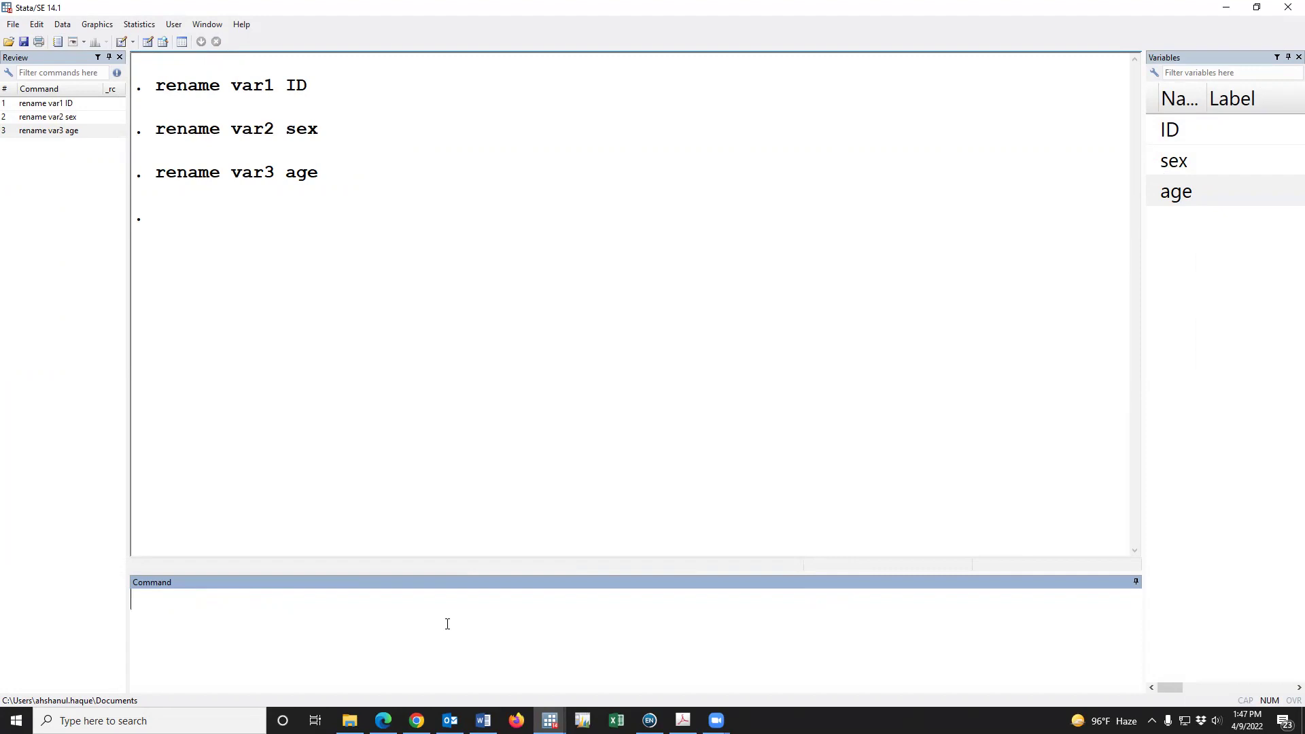
- Run label variable ID "Study ID"
text(label variable)
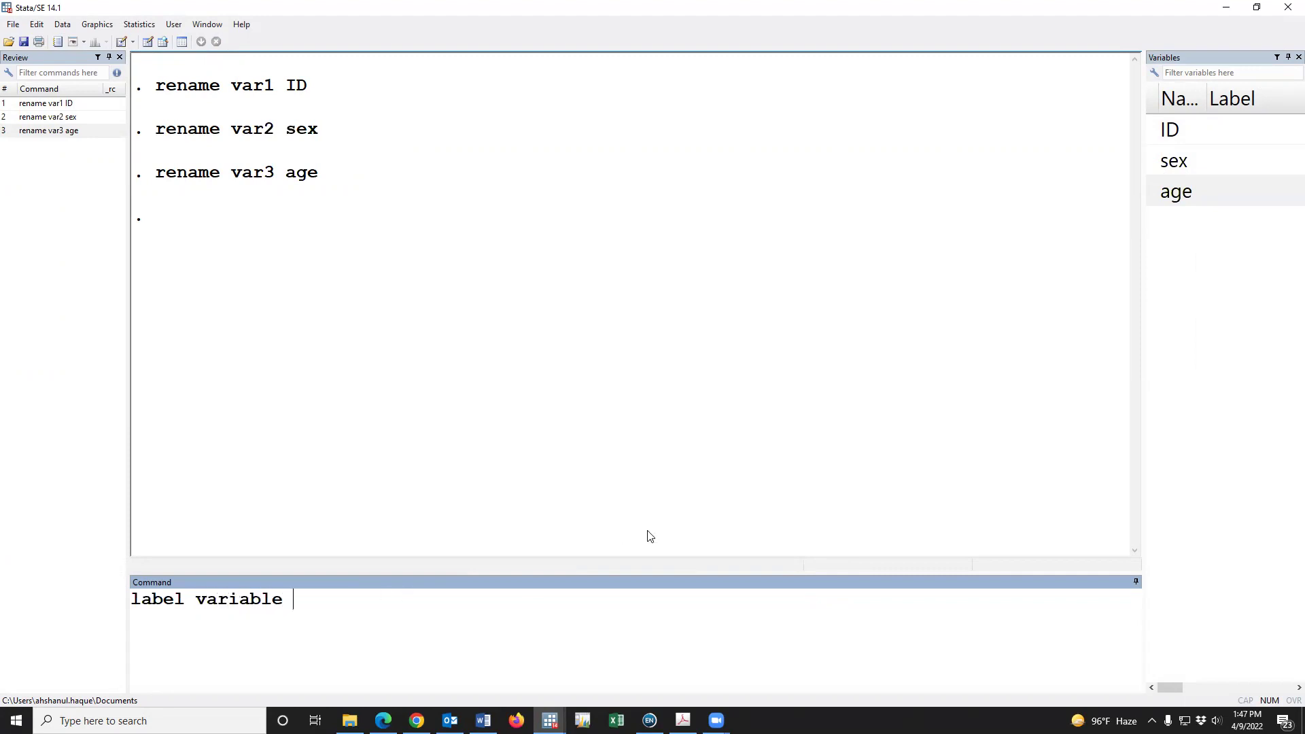
click(1153, 132)
click(810, 635)
text("")
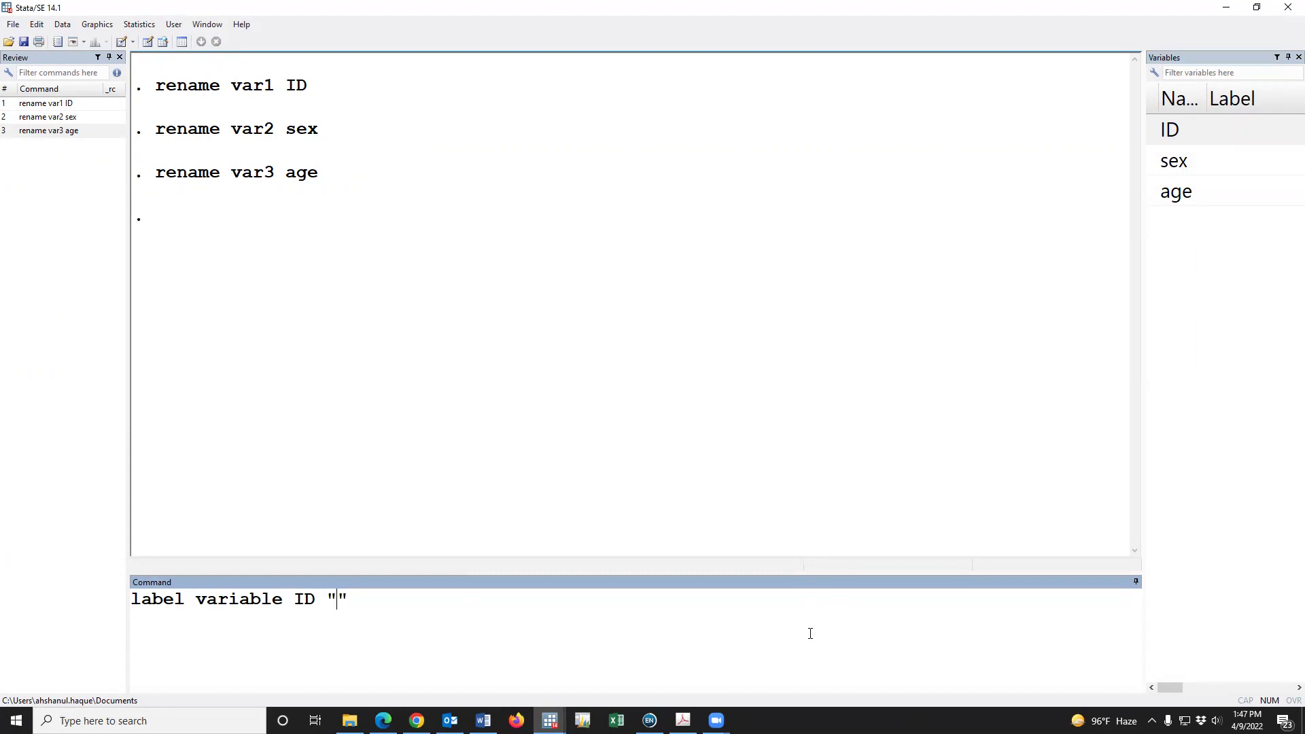
text(STu)
key(BackSpace)
key(BackSpace)
text(tudy ID)
key(Return)
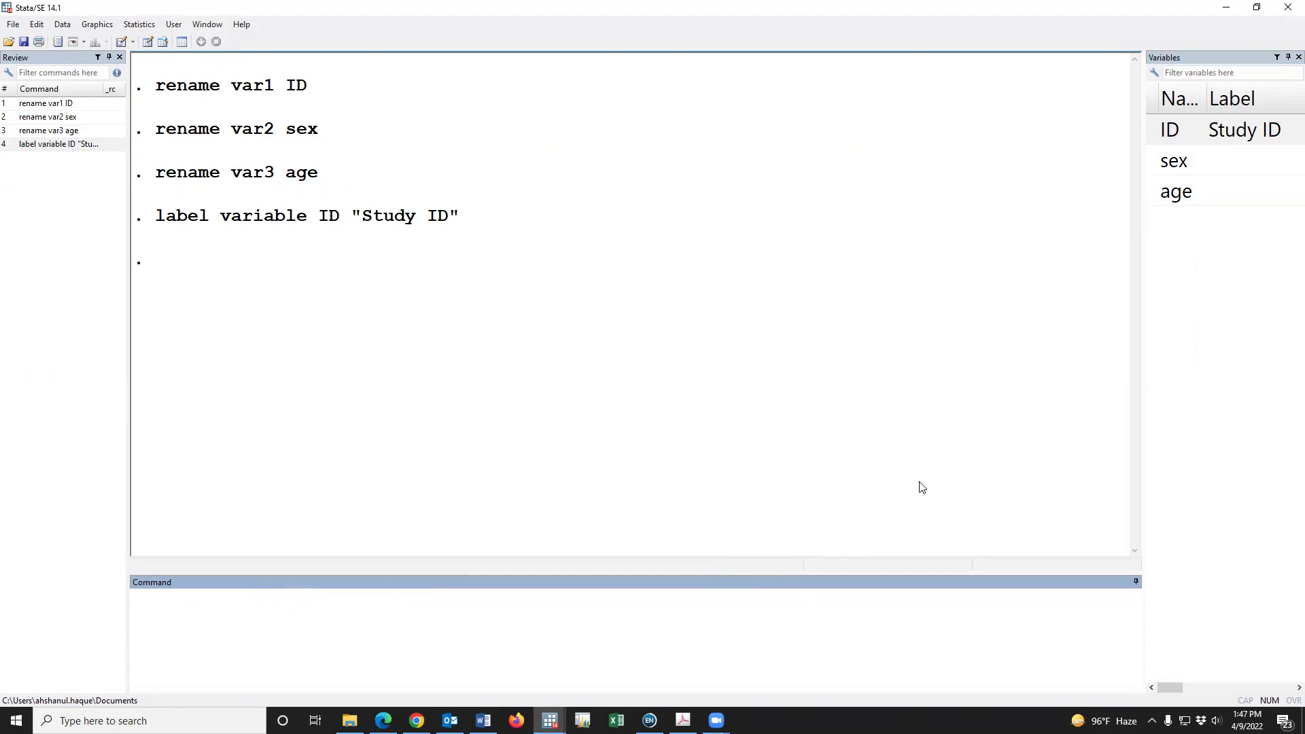
- Reuse the previous label command to give sex the label "Child's sex"
drag(1143, 282, 996, 280)
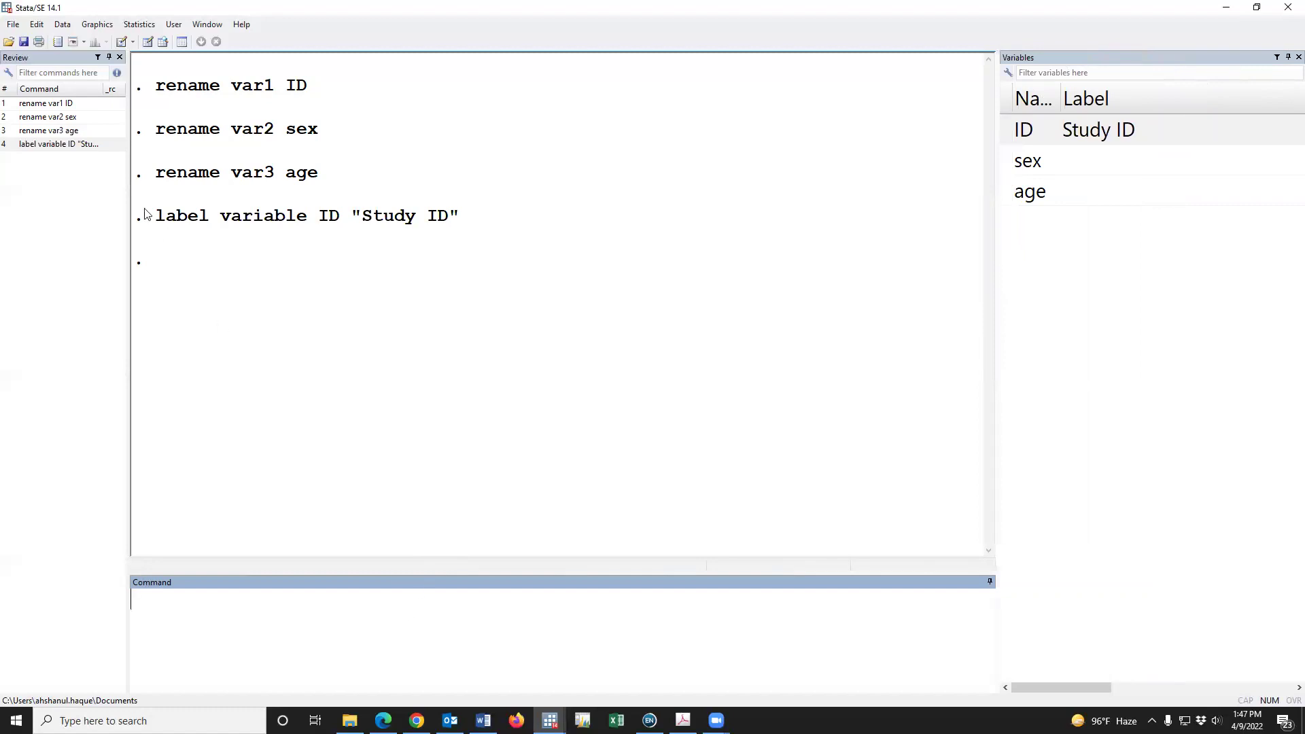
click(74, 144)
double_click(304, 598)
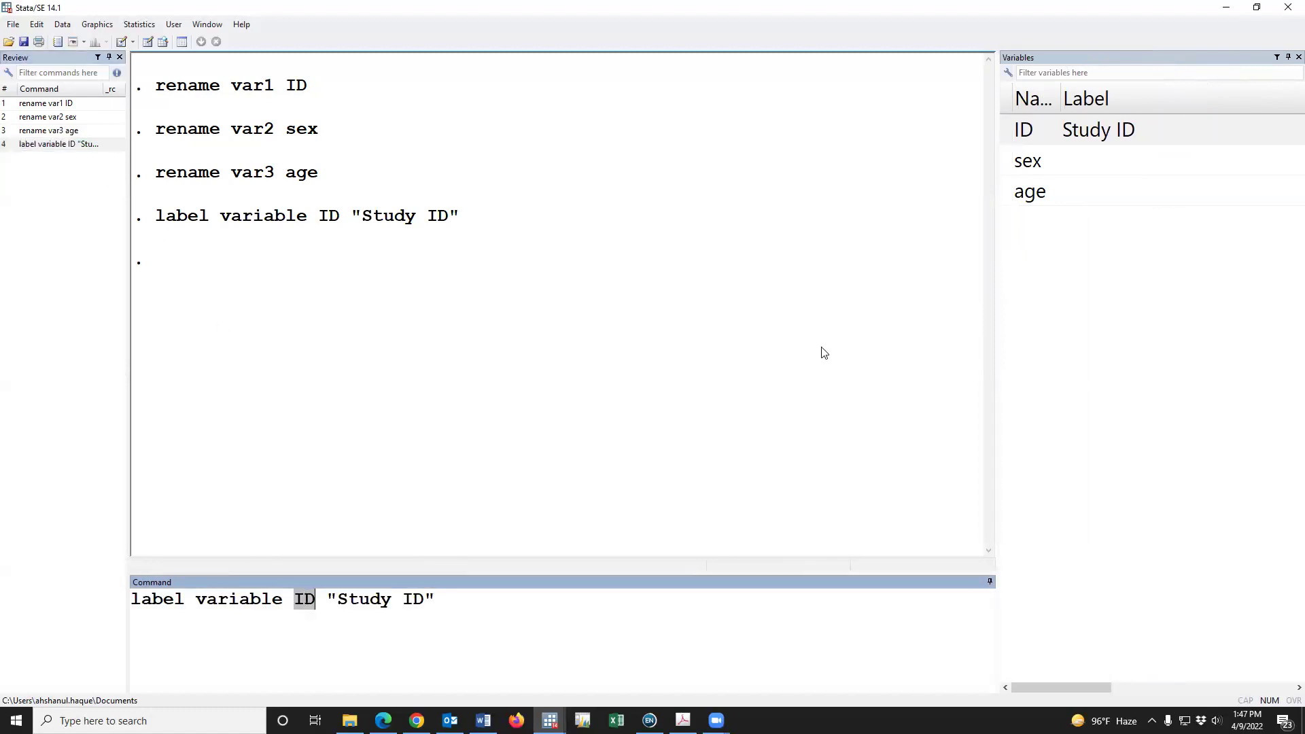
click(1011, 161)
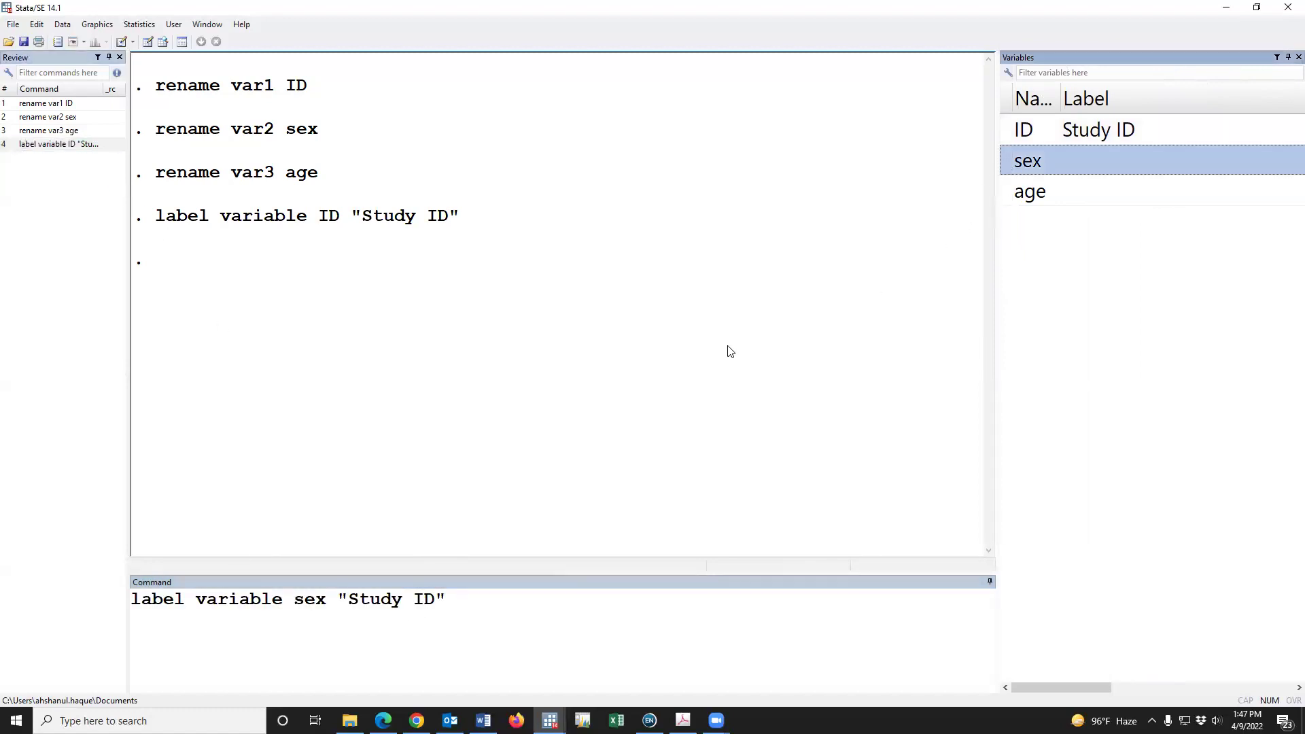
click(438, 599)
key(BackSpace)
key(BackSpace)
key(BackSpace)
key(BackSpace)
key(BackSpace)
key(BackSpace)
key(BackSpace)
key(BackSpace)
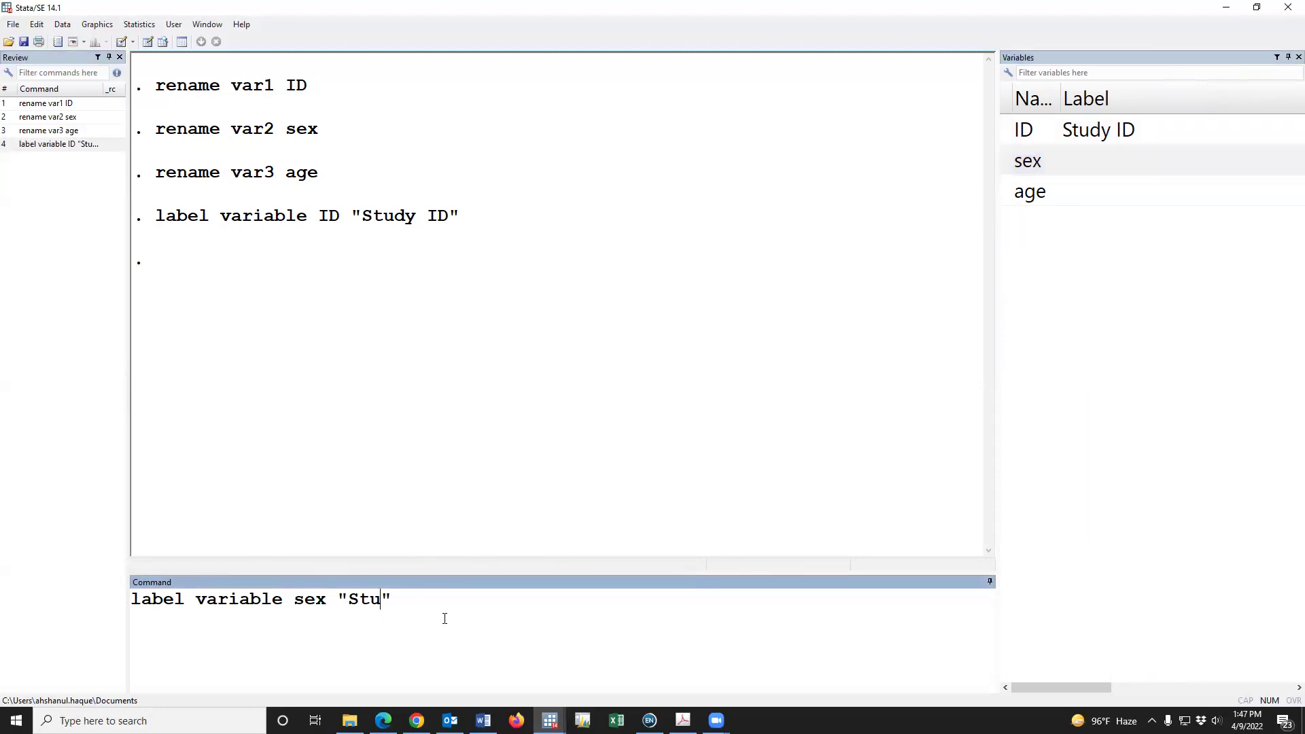
text(Sex o)
key(BackSpace)
key(BackSpace)
key(BackSpace)
key(BackSpace)
key(BackSpace)
text(Child's sex)
key(Return)
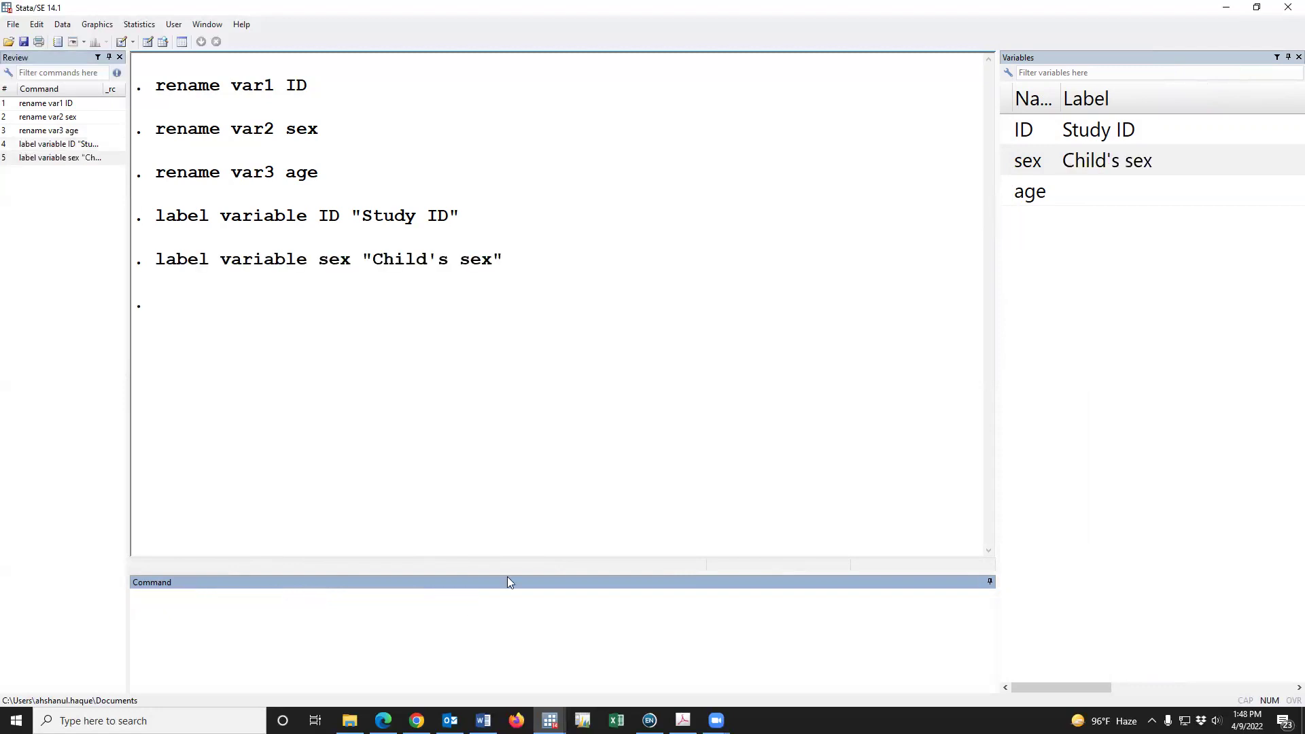
- Edit the recalled command into la var age "Child's age in months" and run it
click(66, 159)
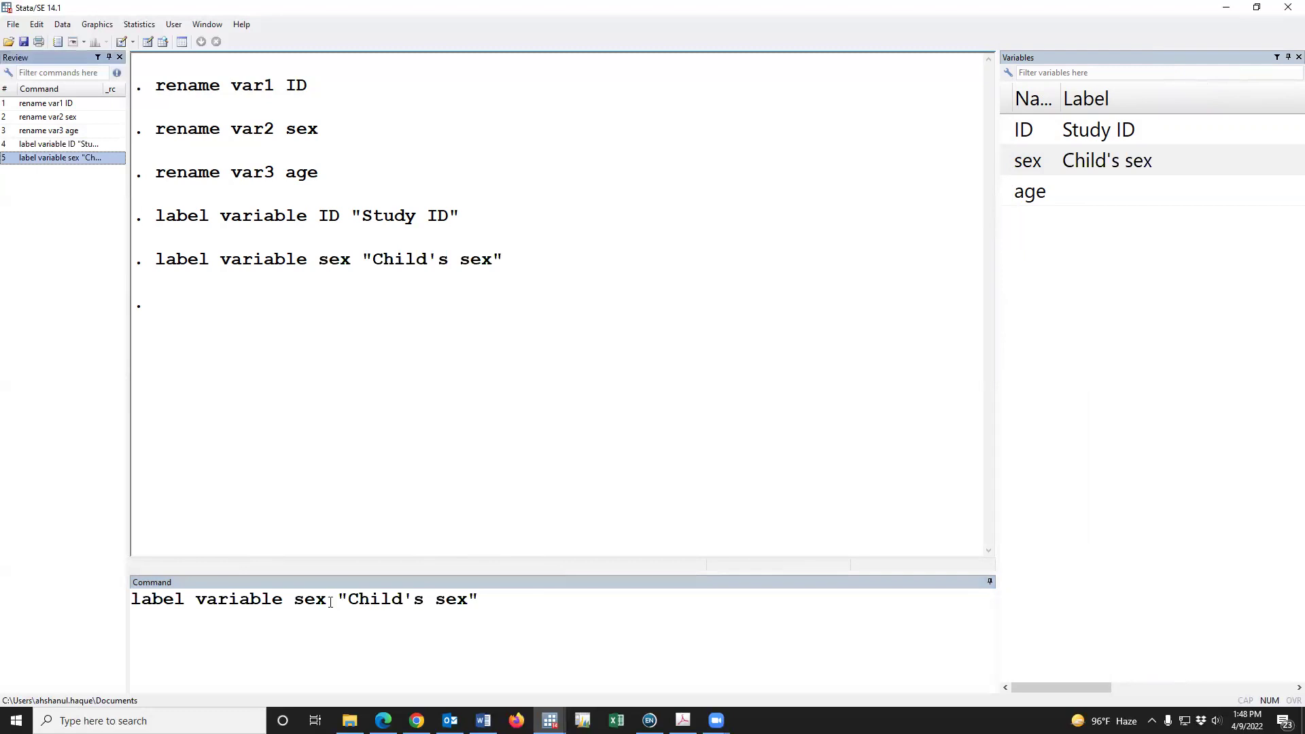
double_click(310, 599)
click(1005, 195)
click(1005, 195)
click(464, 601)
key(BackSpace)
key(BackSpace)
key(BackSpace)
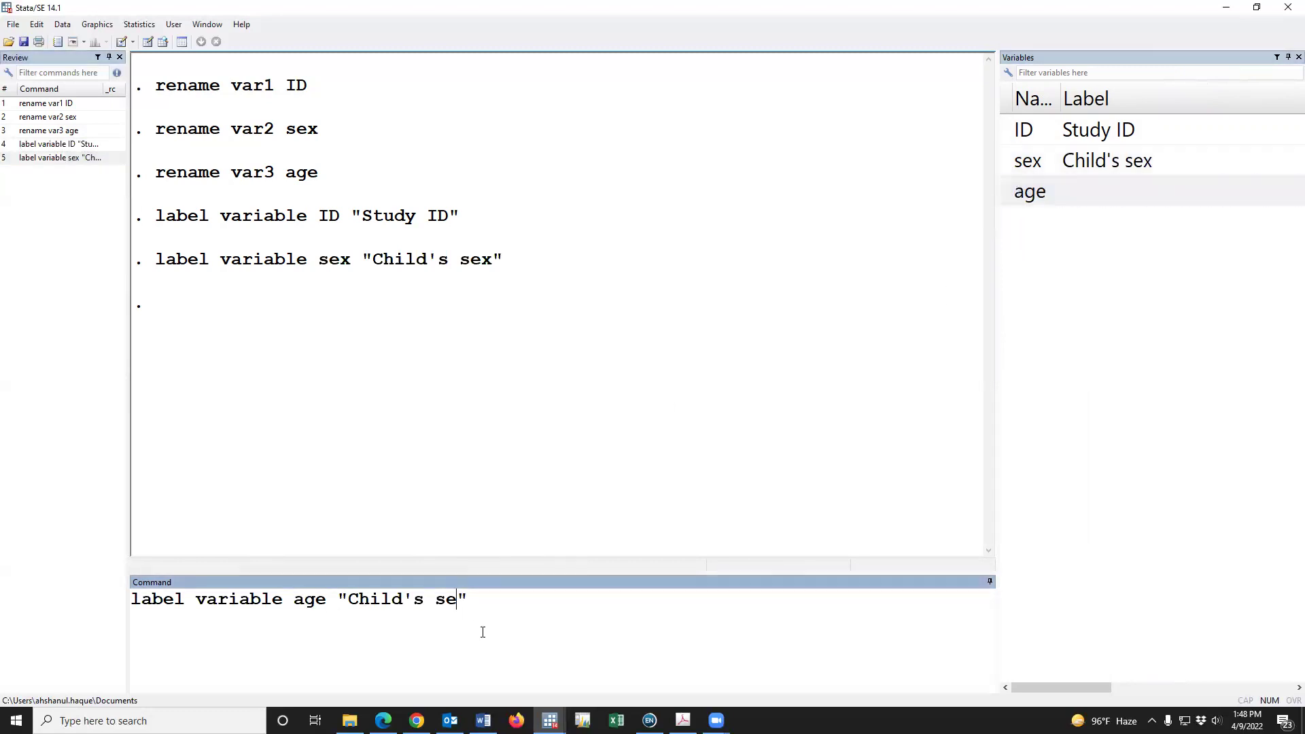
text(age in months)
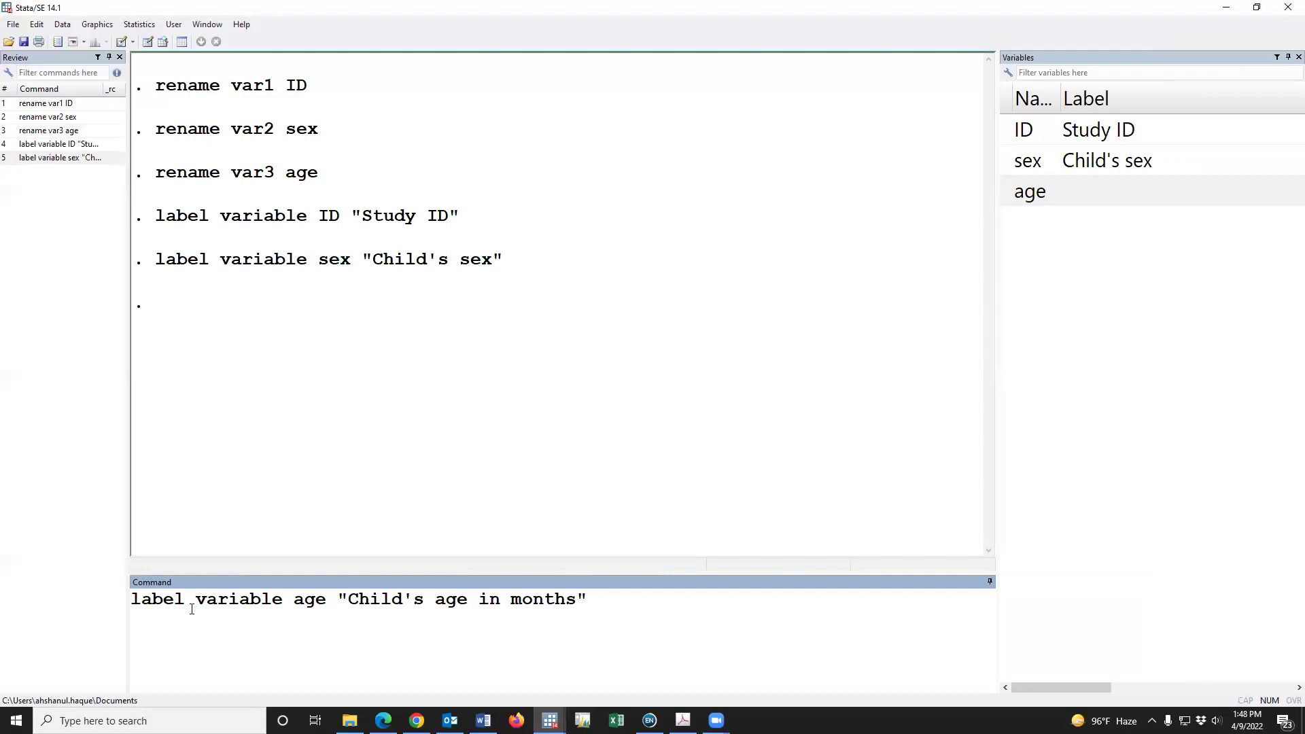
key(BackSpace)
key(BackSpace)
key(BackSpace)
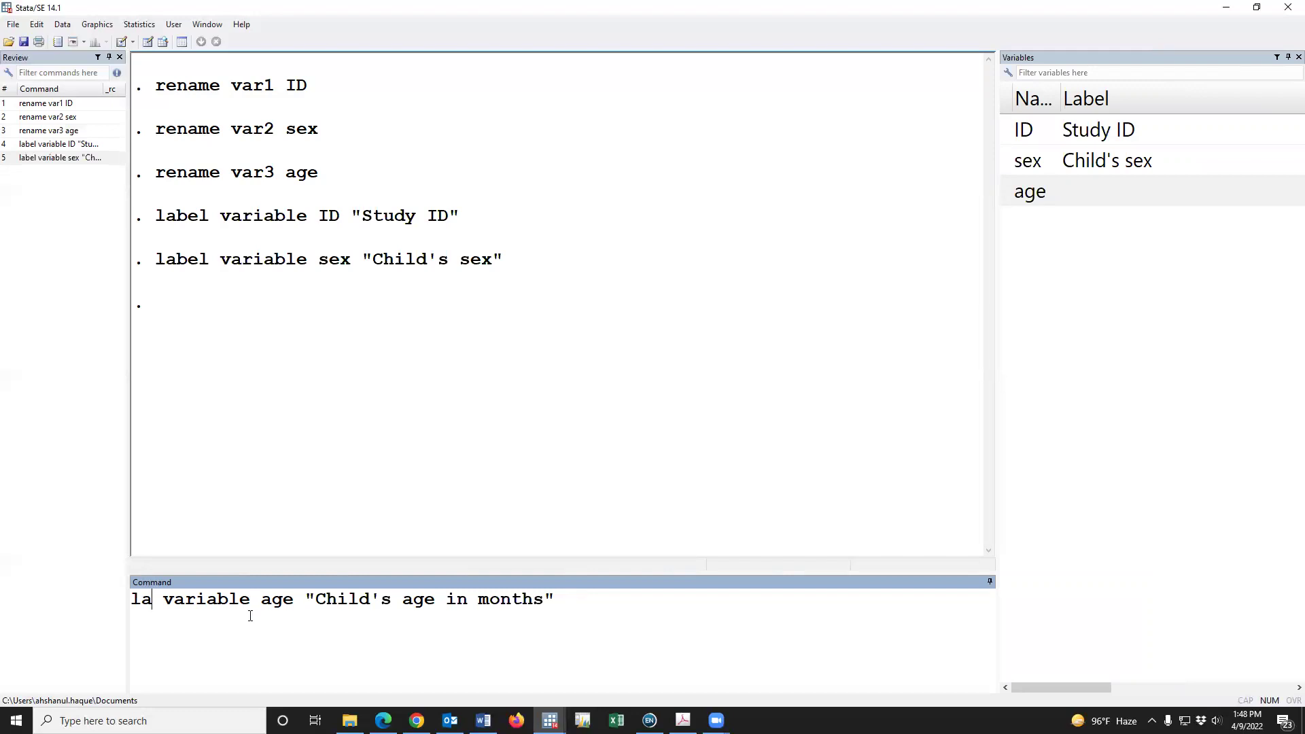
key(BackSpace)
key(BackSpace)
key(BackSpace)
key(BackSpace)
key(BackSpace)
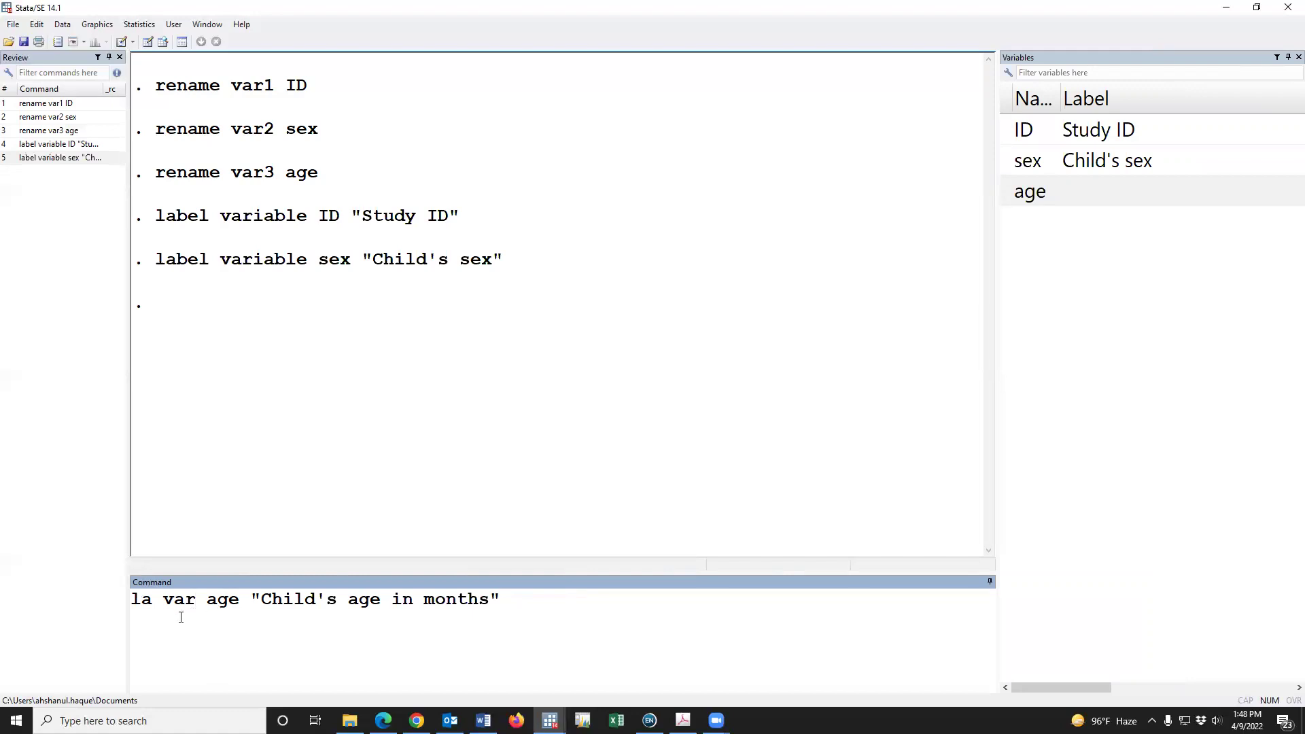
double_click(153, 603)
click(518, 610)
key(Return)
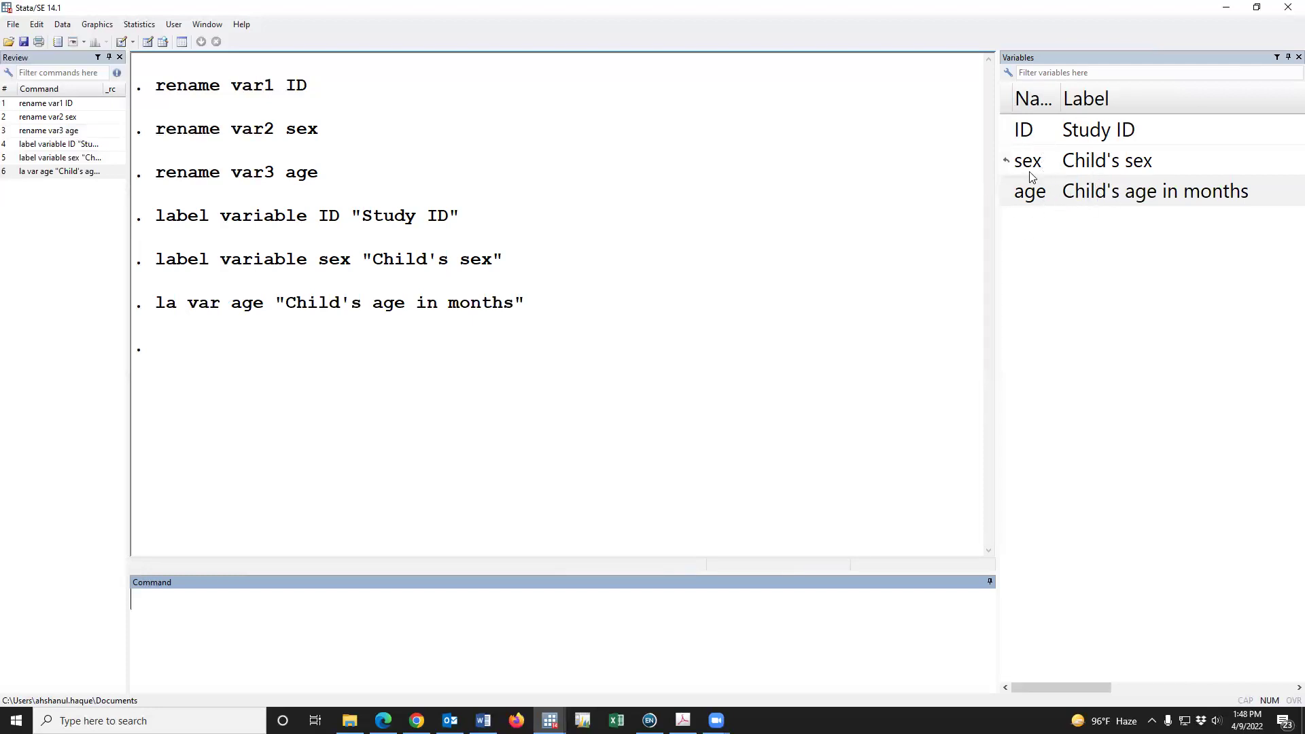
- Cut the three label commands from Review and paste them into a new Untitled1.do
drag(996, 212, 763, 582)
drag(898, 181, 929, 182)
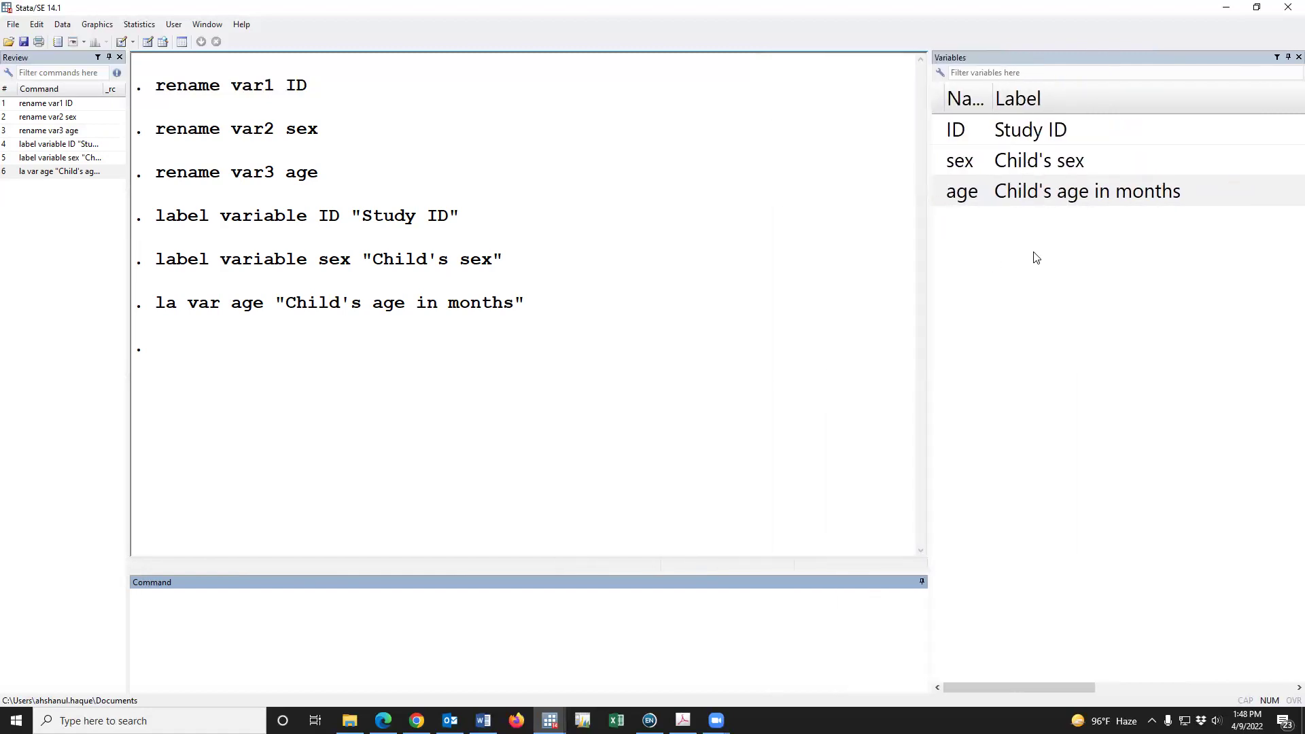
click(66, 145)
shift+click(70, 171)
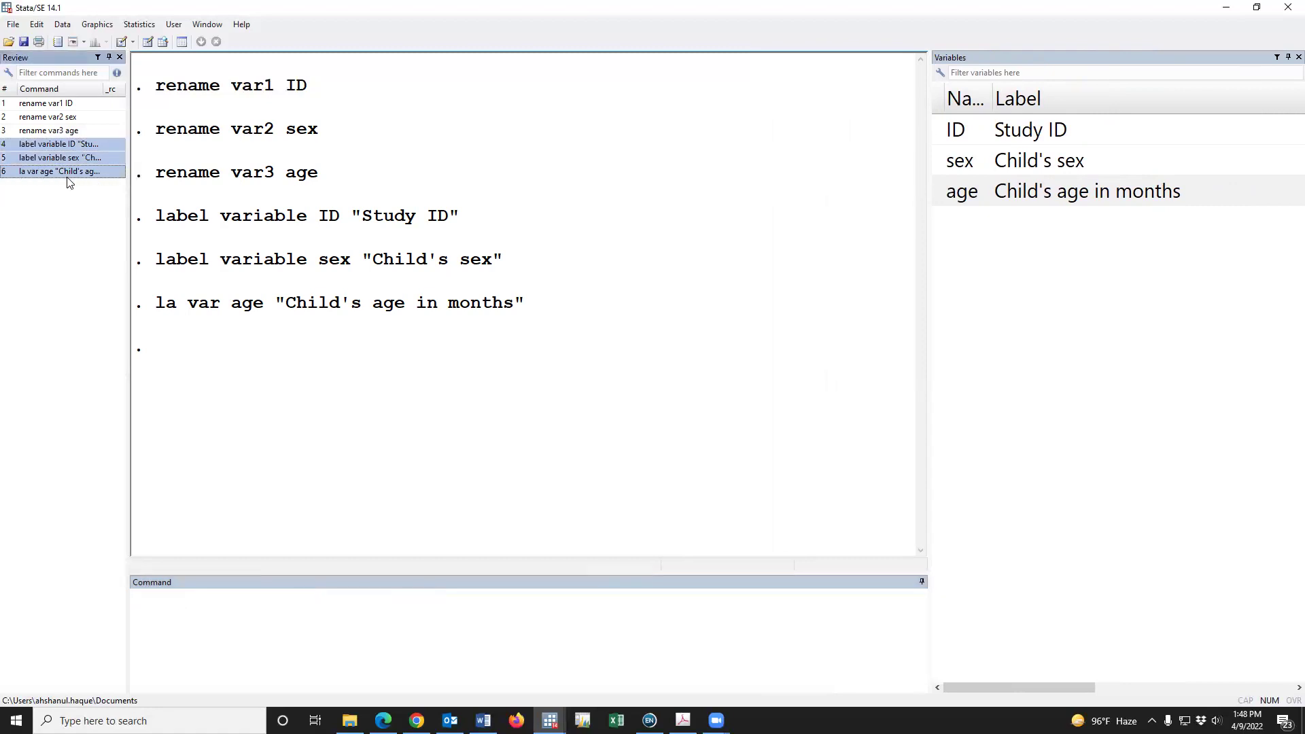
key(Delete)
click(121, 42)
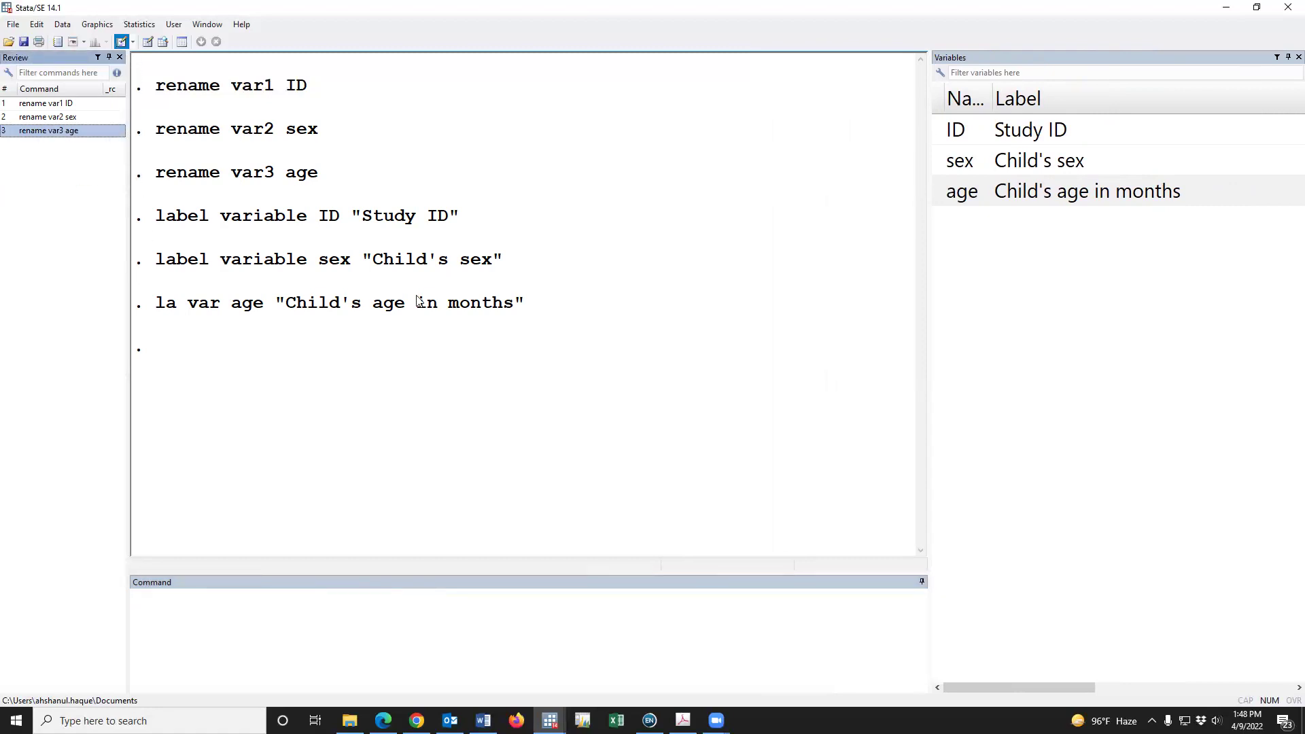
text(label variable ID "Study ID" label variable sex "Child's sex" la var age "Child's age in months")
- Insert a blank line at the top of Untitled1.do, then jump to the file's end
scroll(424, 359, up, 10)
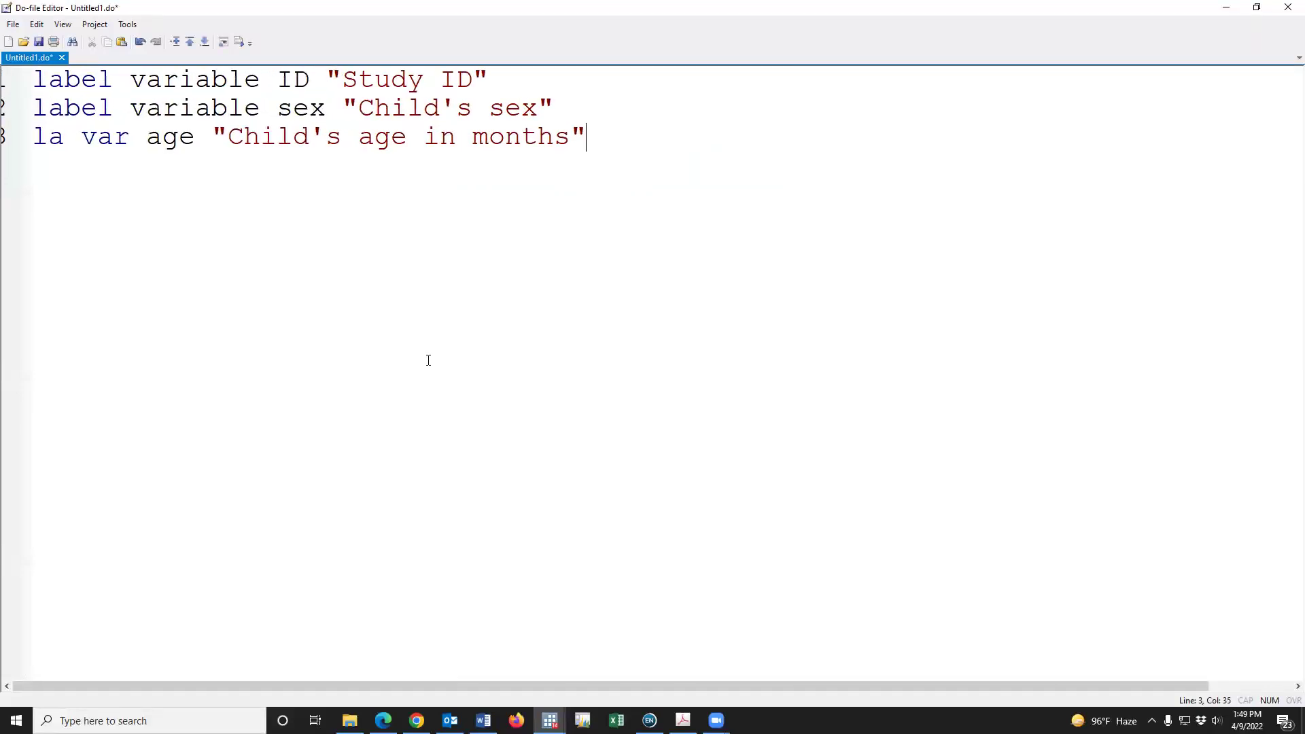
click(41, 81)
key(Return)
key(ctrl+End)
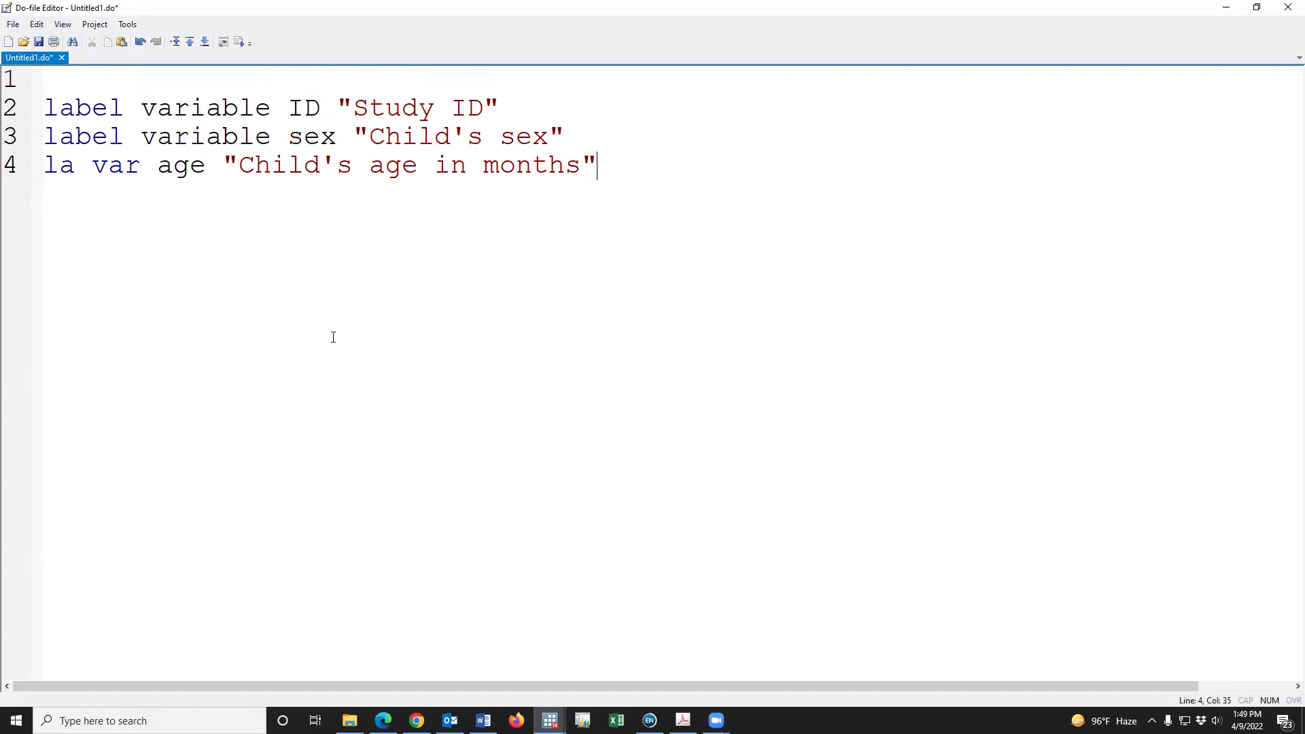